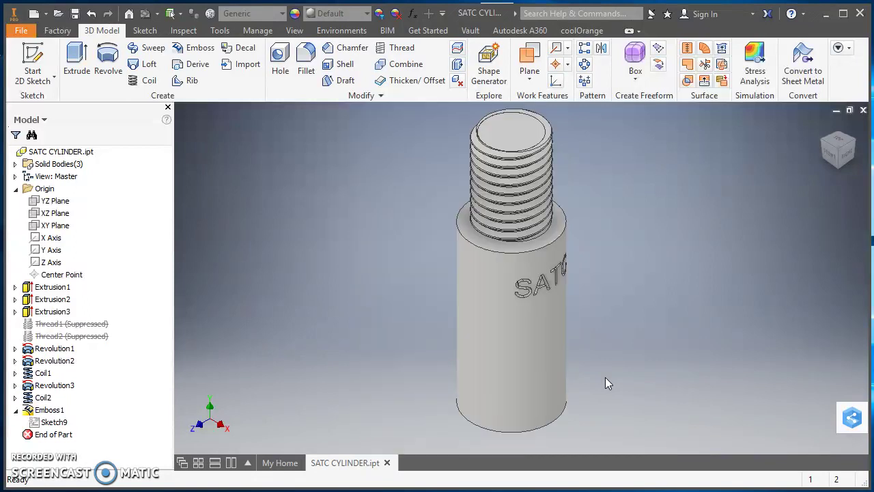
Step: Examine the finished SATC cylinder's external thread, engraved lettering and internally threaded bottom end, ending in the home view
scroll(619, 292, "up", 5)
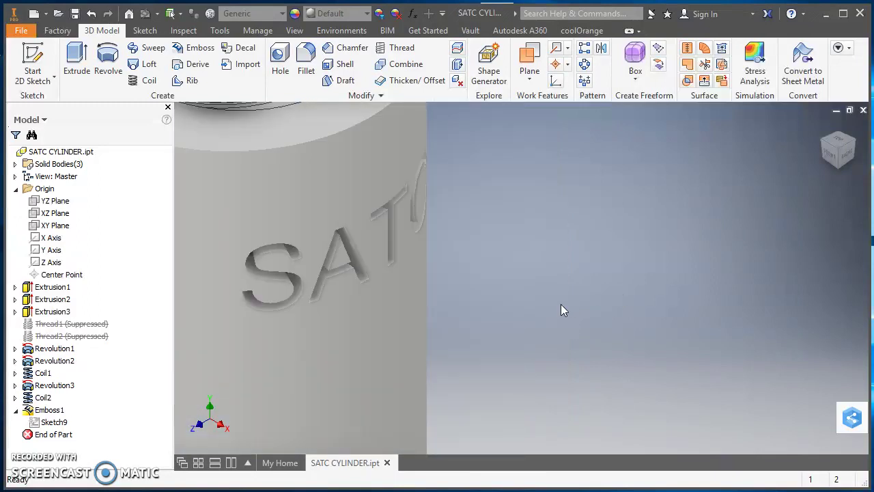
scroll(553, 307, "down", 5)
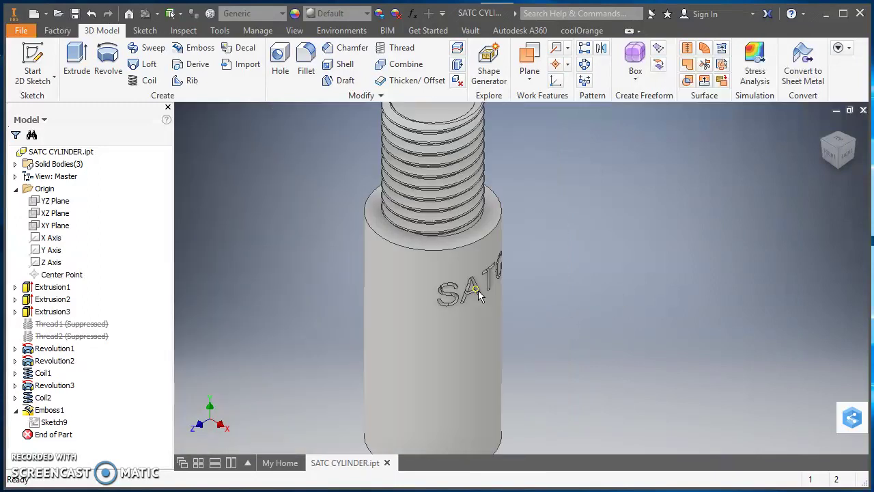
scroll(480, 296, "down", 2)
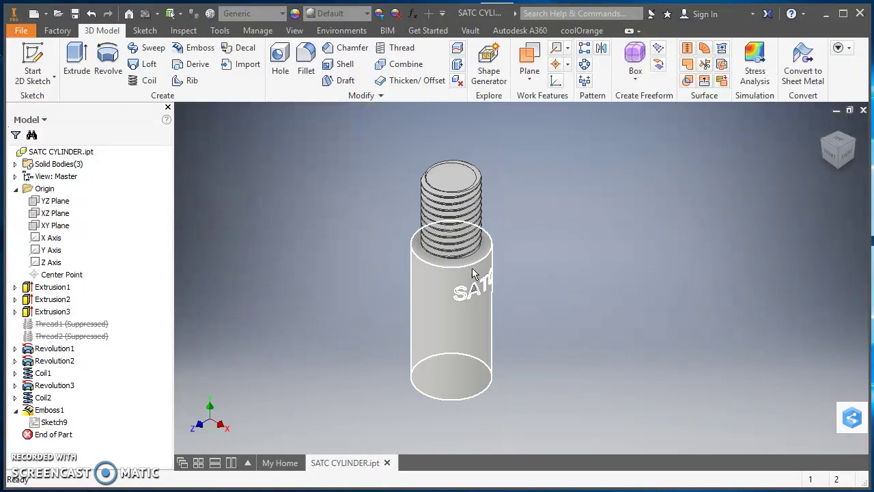
scroll(471, 207, "up", 4)
scroll(471, 207, "down", 4)
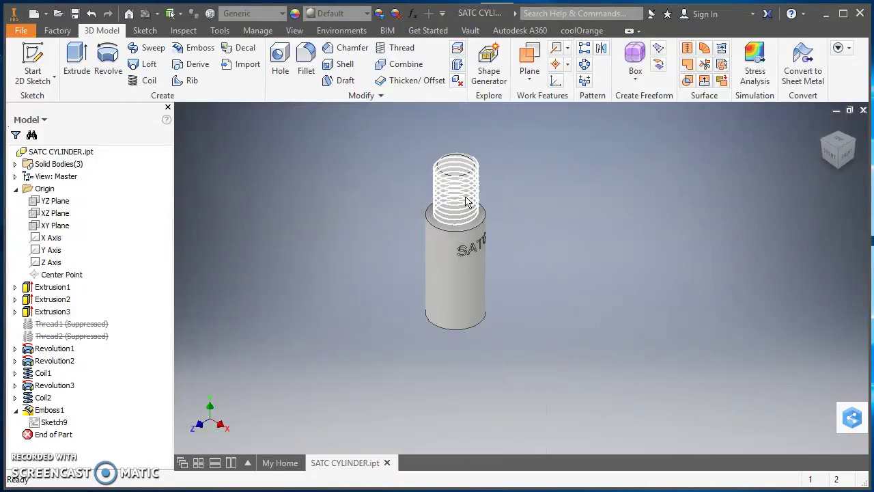
middle_click_drag(531, 340, 499, 299, "shift")
scroll(451, 321, "up", 5)
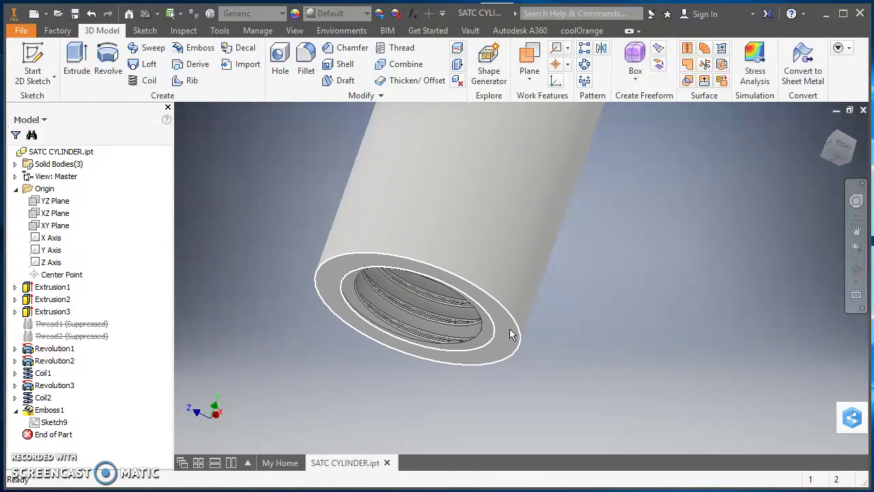
scroll(533, 332, "down", 5)
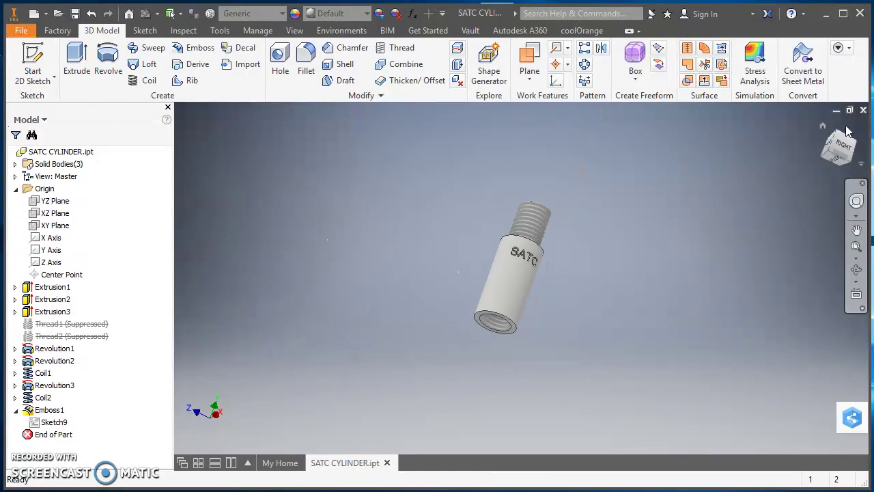
left_click(821, 125)
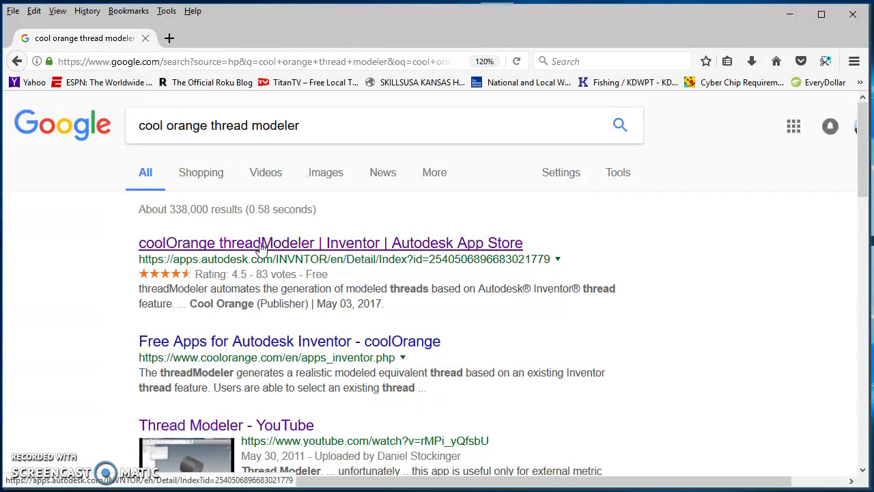
Step: Close the web browser and the SATC CYLINDER part, and create a new standard part
left_click(852, 16)
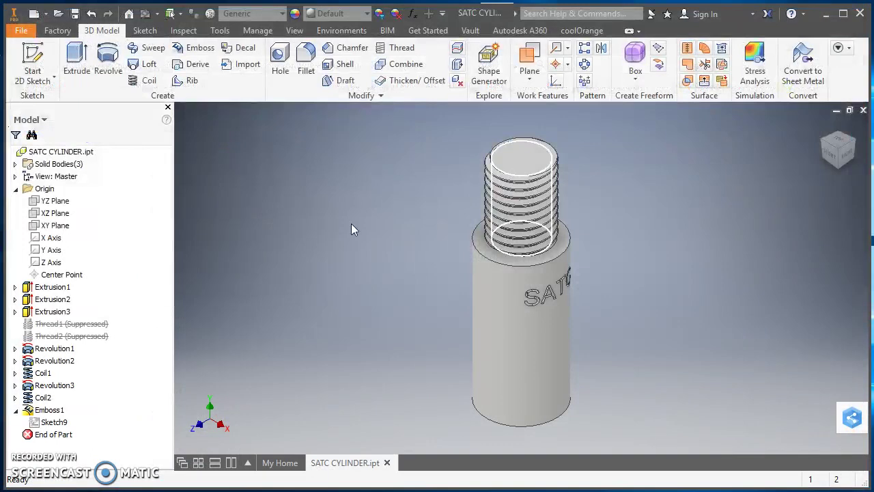
left_click(862, 111)
left_click(397, 279)
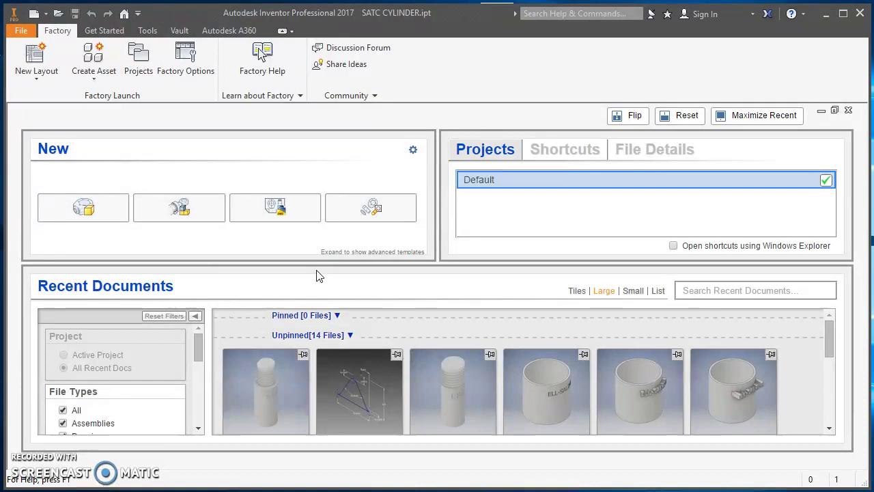
left_click(85, 211)
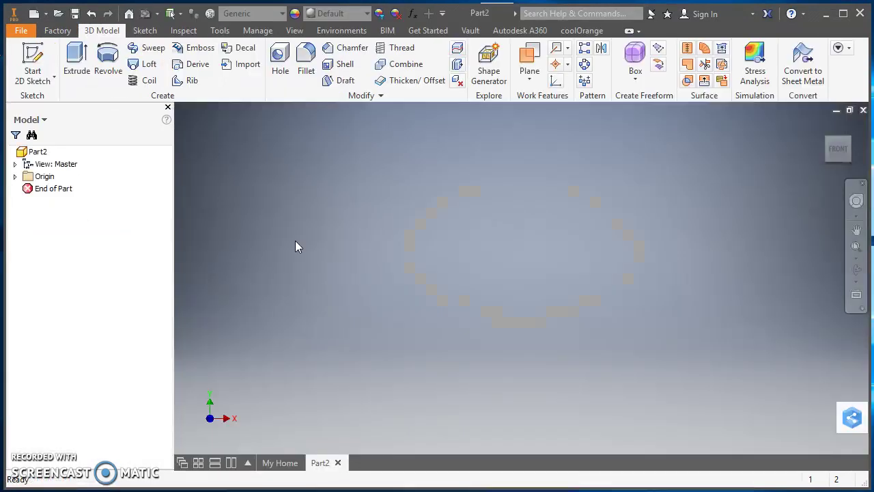
Step: Sketch a circle 1 in in diameter centred on the origin on the horizontal XZ plane
left_click(30, 60)
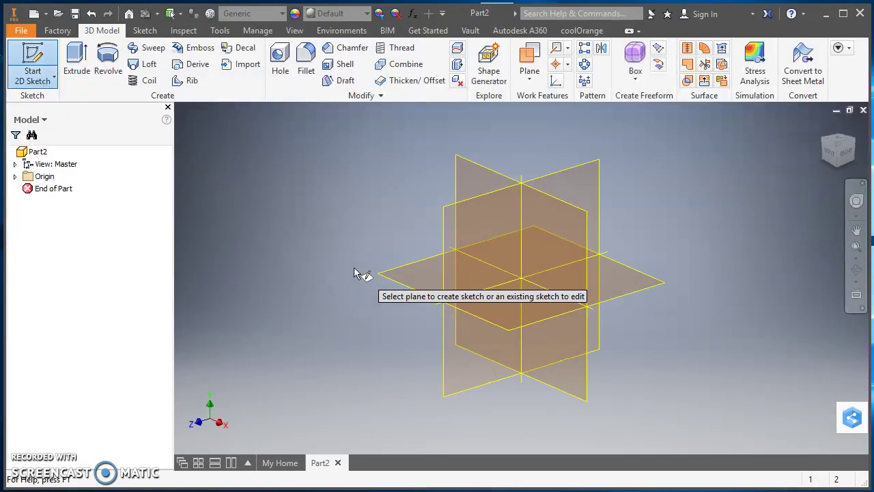
left_click(402, 276)
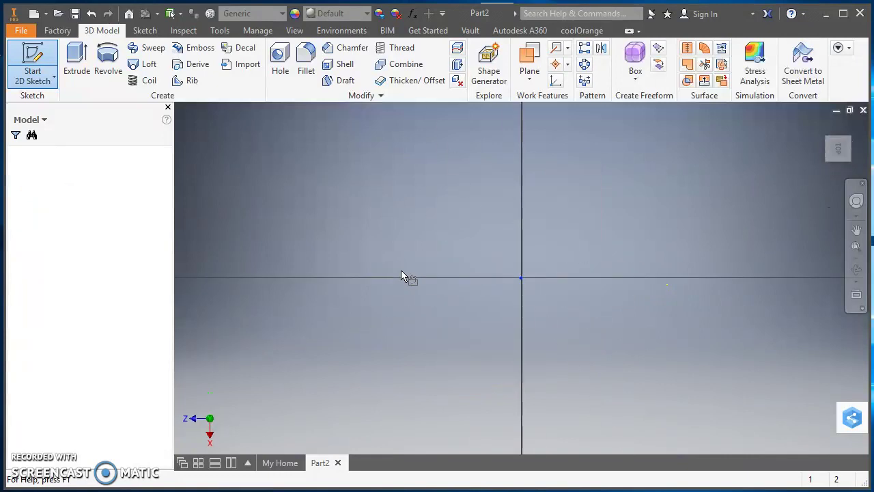
left_click(112, 54)
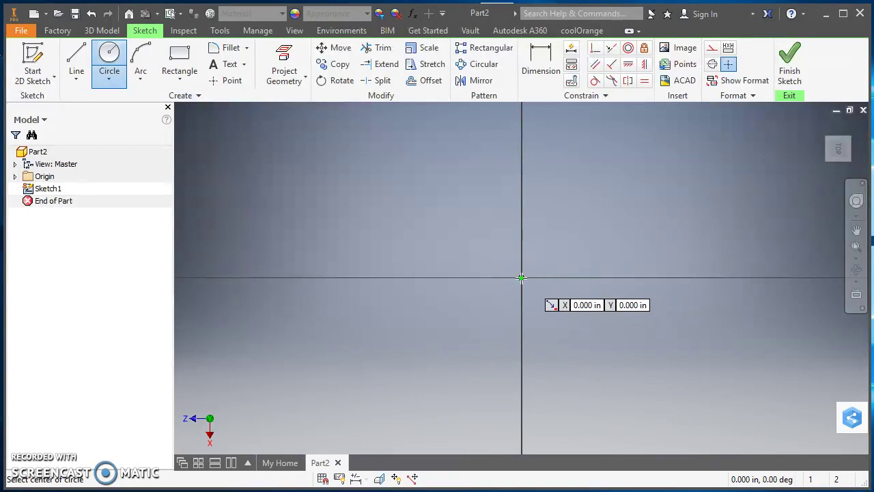
left_click(521, 277)
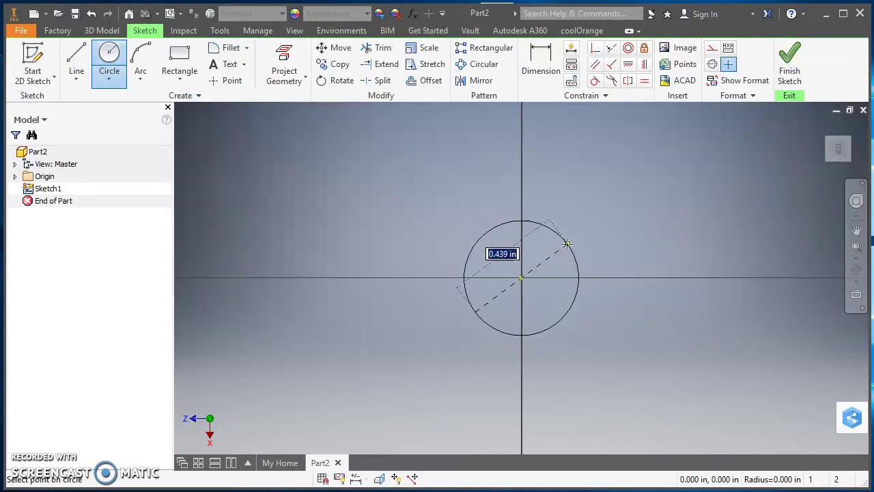
type("1")
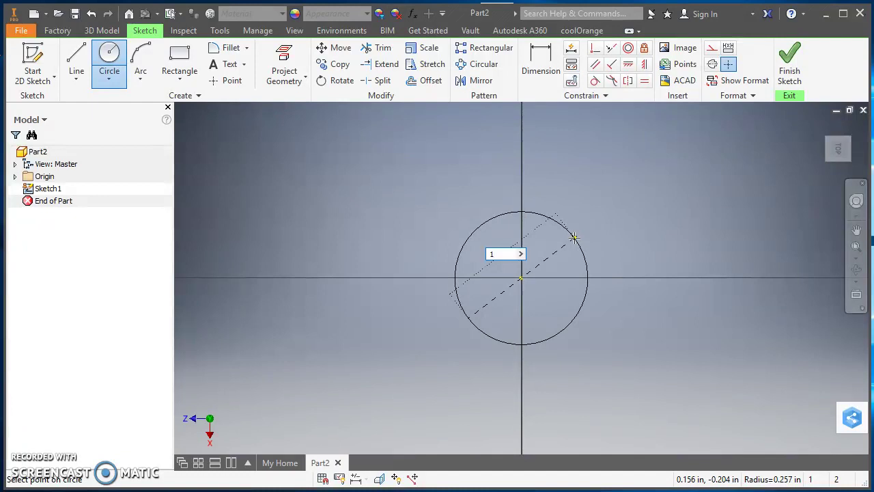
key("Return")
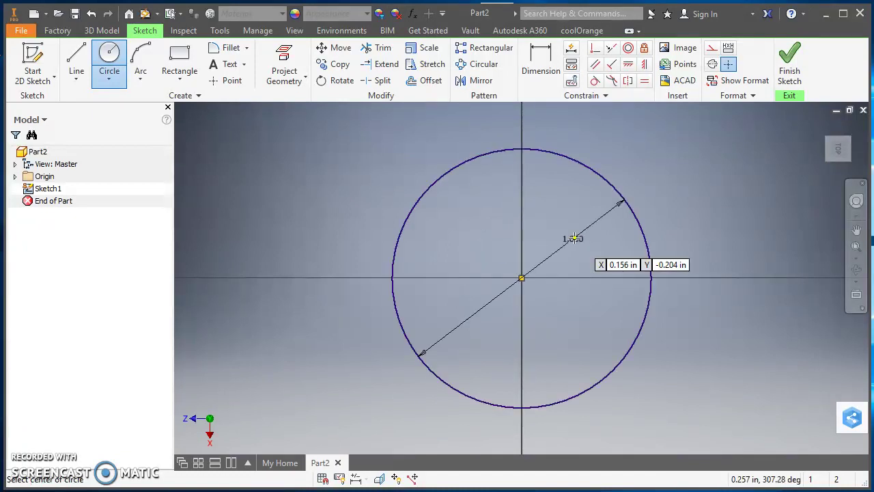
Step: Extrude the circle symmetrically about the sketch plane to a total distance of 3 in as a new solid
left_click(94, 34)
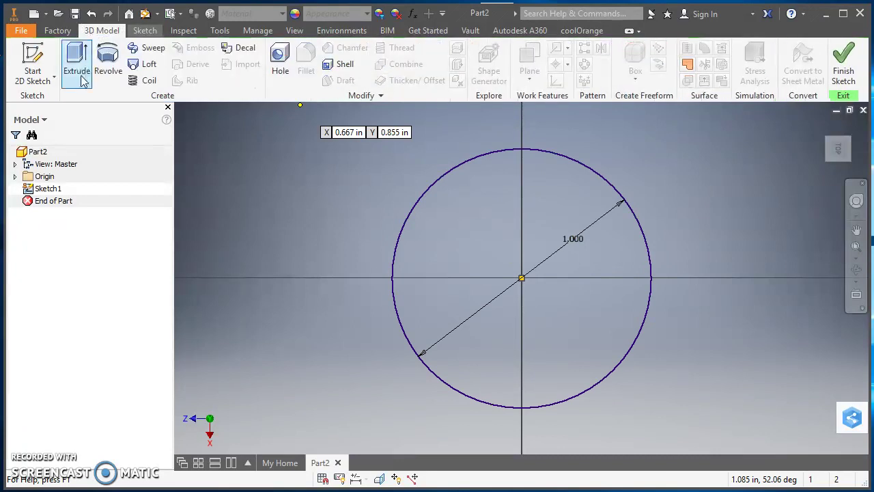
left_click(77, 62)
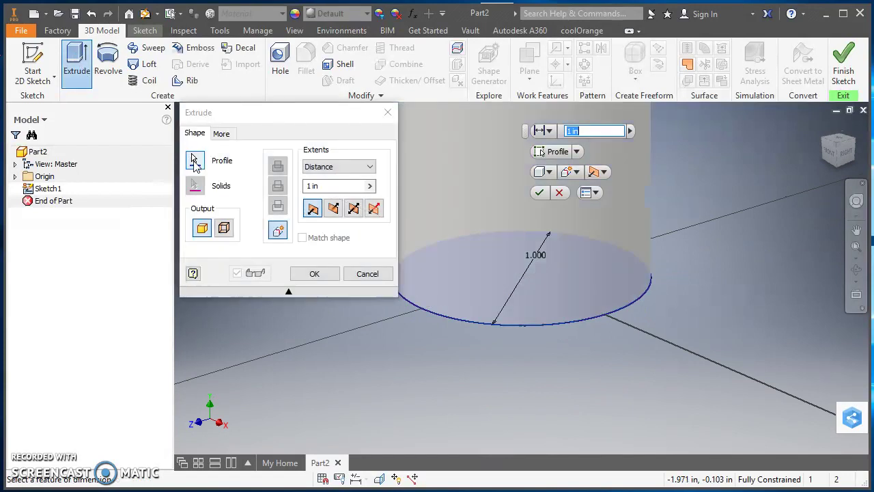
left_click(309, 187)
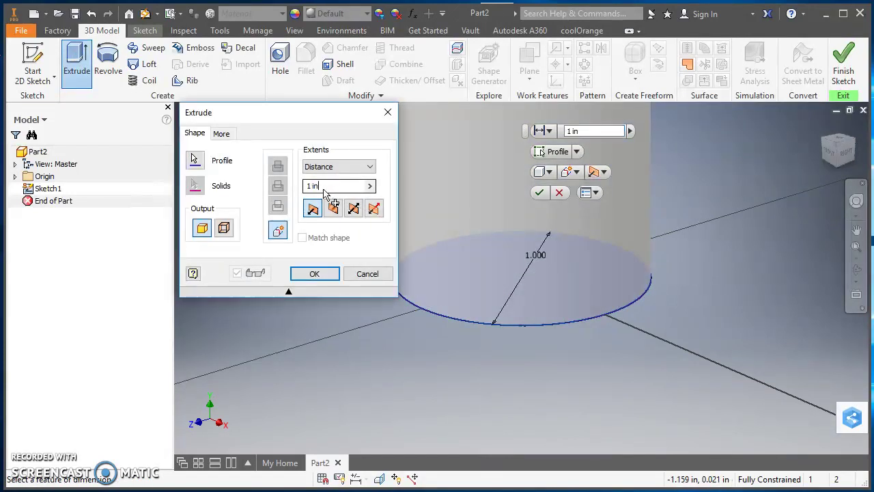
type("3")
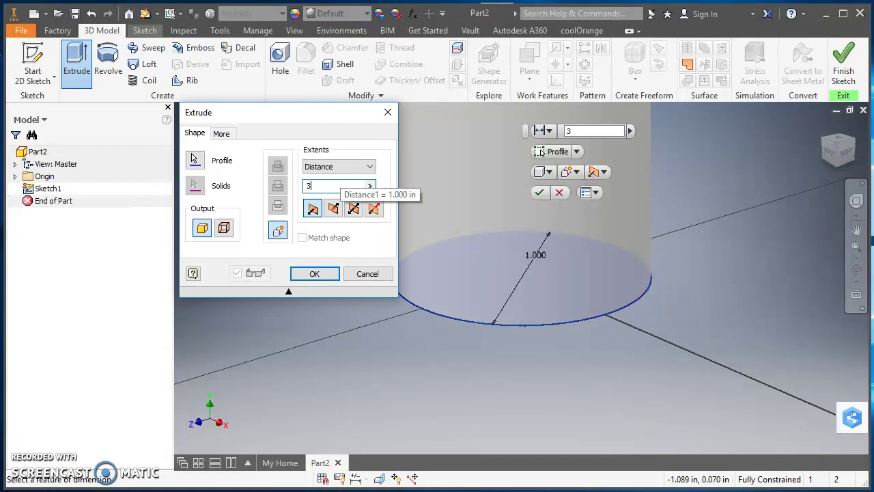
left_click(353, 209)
scroll(625, 256, "down", 5)
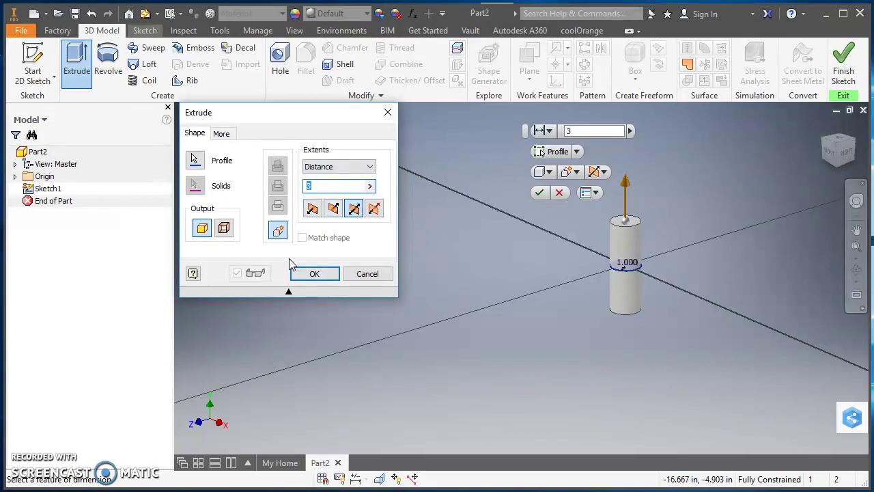
left_click(289, 292)
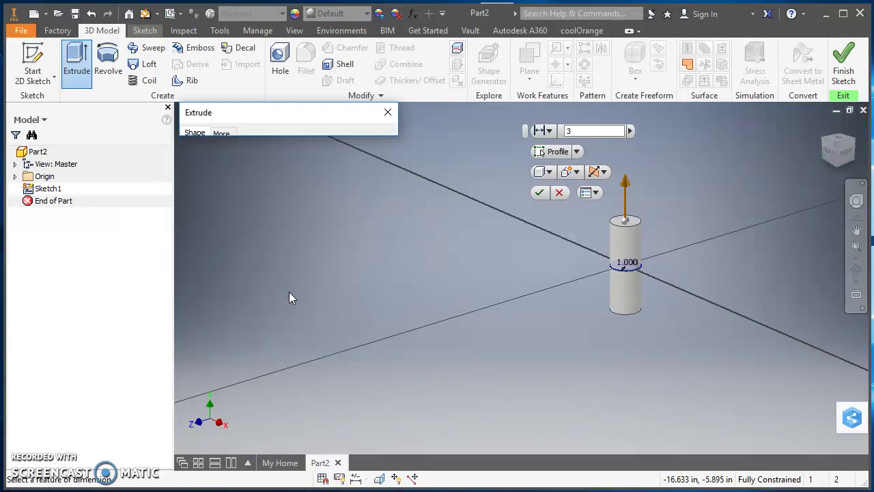
left_click(288, 131)
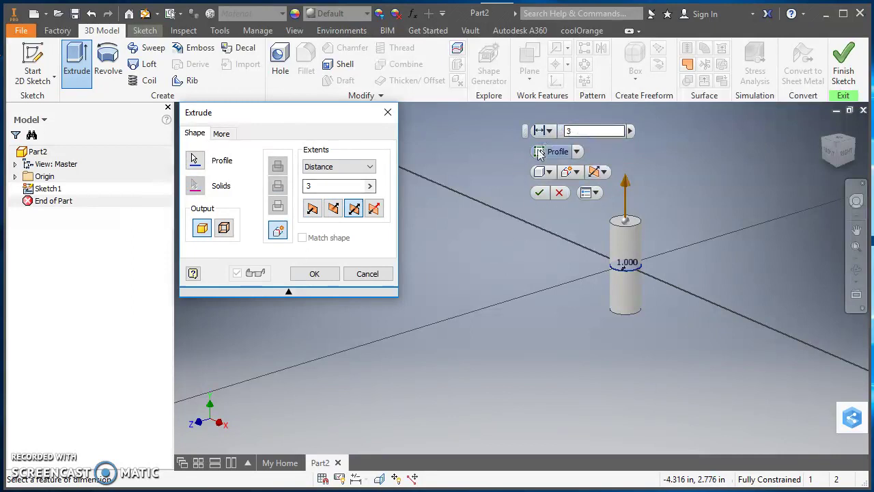
left_click(313, 275)
Step: Start a sketch on the cylinder's top face and draw a concentric circle 0.75 in in diameter
scroll(696, 269, "up", 3)
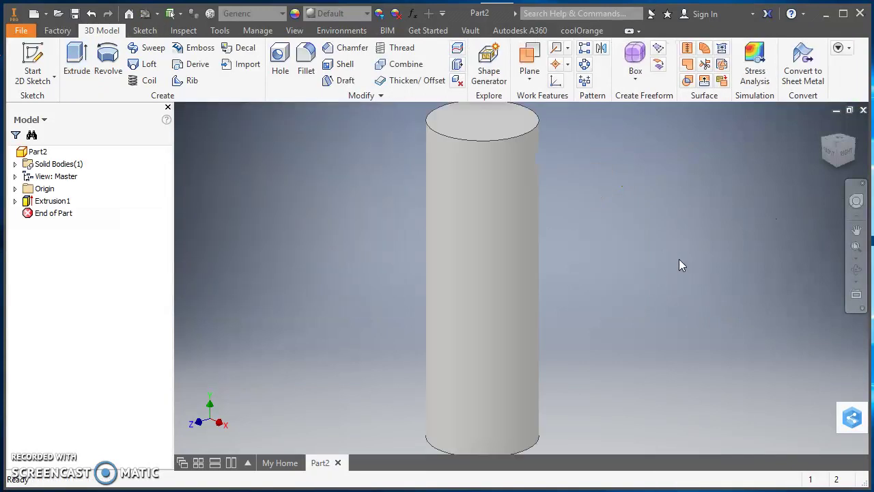
scroll(680, 259, "down", 2)
scroll(577, 175, "up", 2)
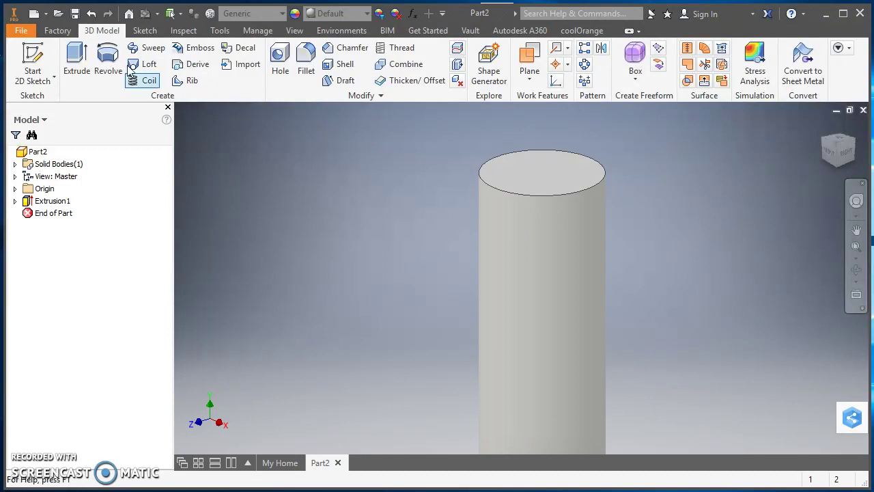
left_click(32, 62)
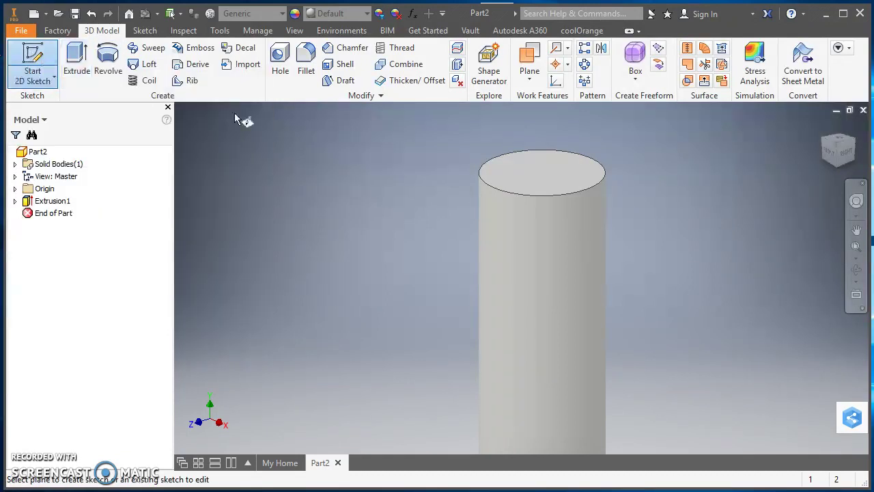
left_click(529, 180)
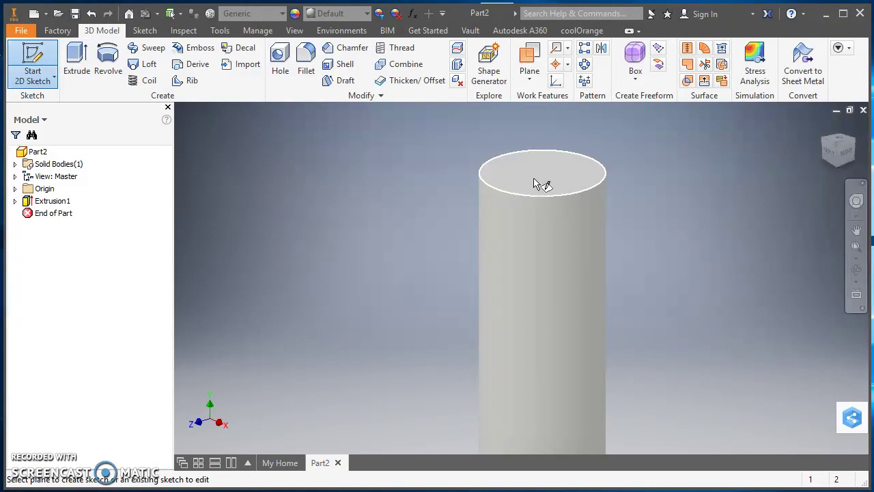
scroll(561, 242, "up", 3)
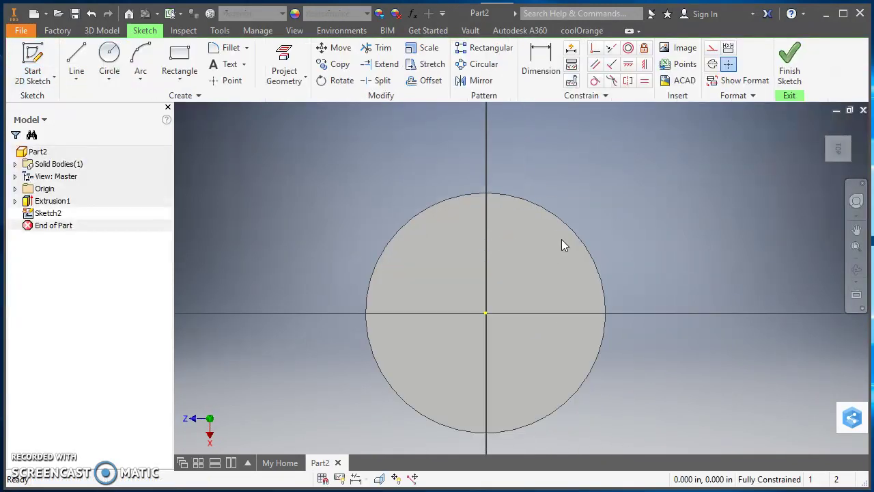
scroll(505, 416, "down", 2)
scroll(503, 420, "up", 3)
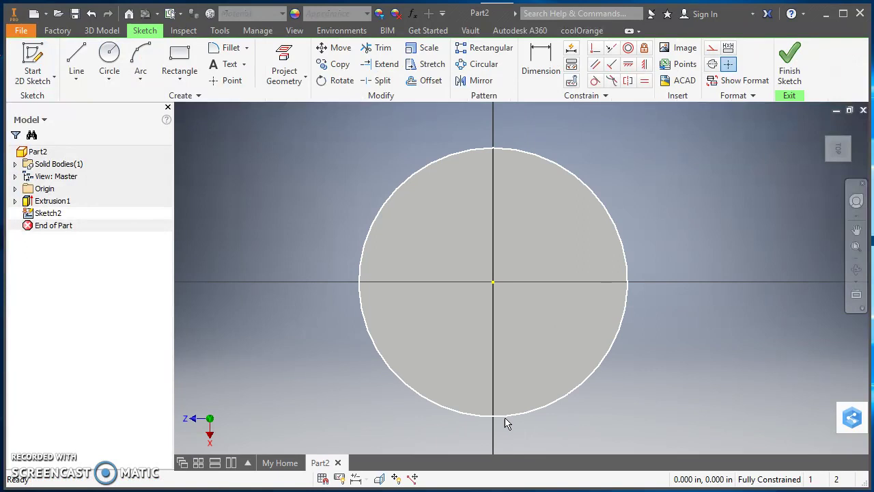
left_click(108, 50)
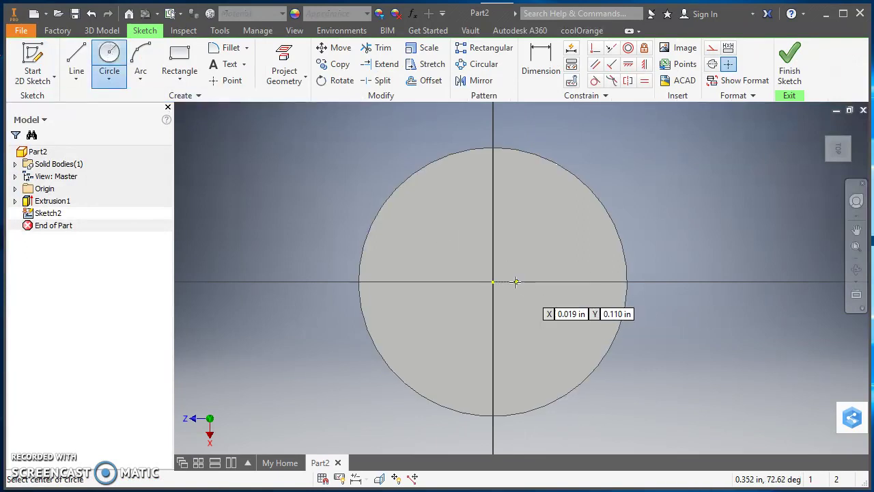
left_click(492, 282)
type(".7")
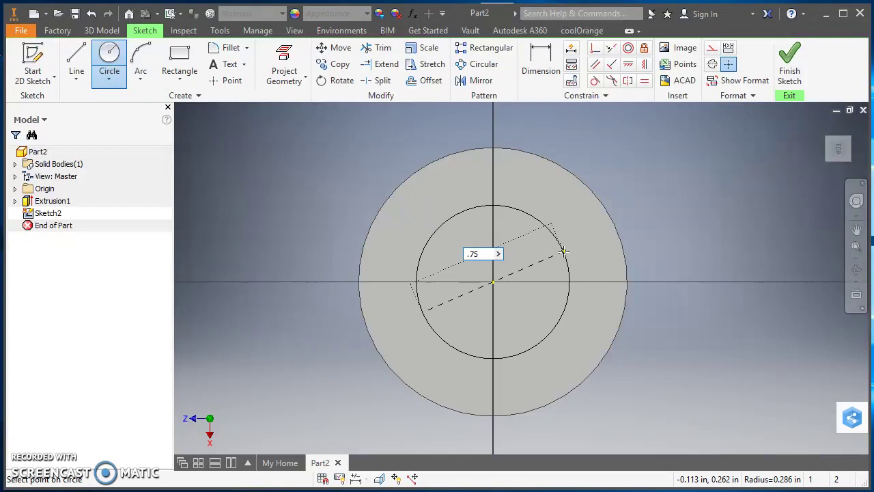
type("5")
key("Return")
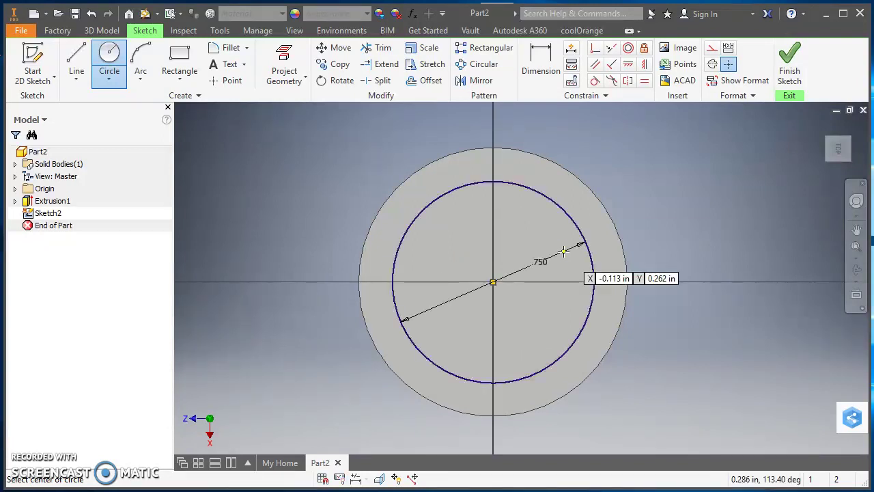
Step: Project the cylinder's outer circular edge into the top-face sketch with Project Geometry
left_click(288, 81)
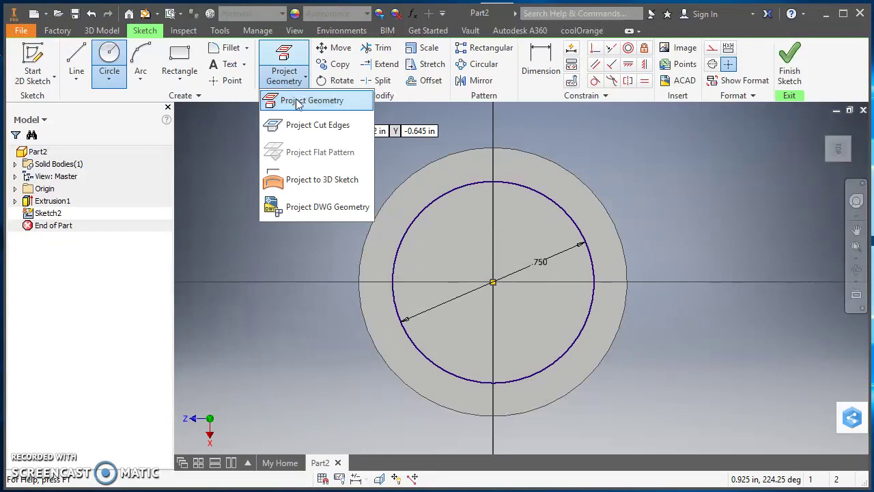
left_click(298, 101)
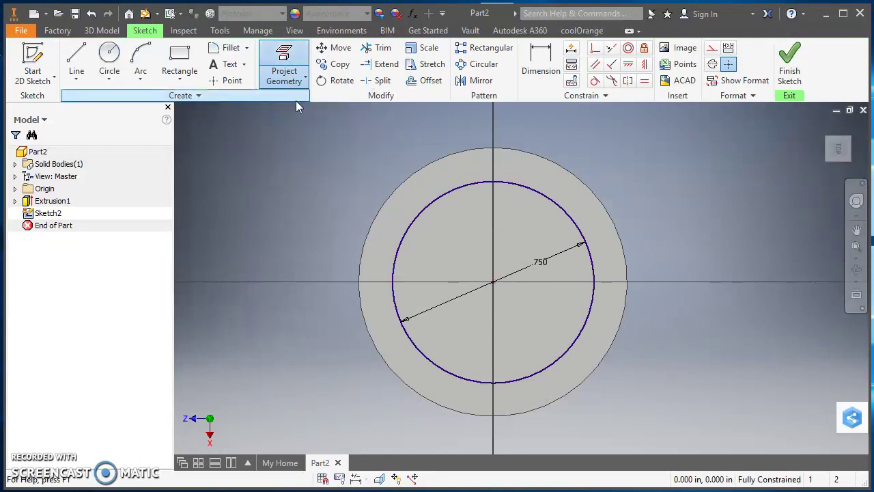
left_click(396, 196)
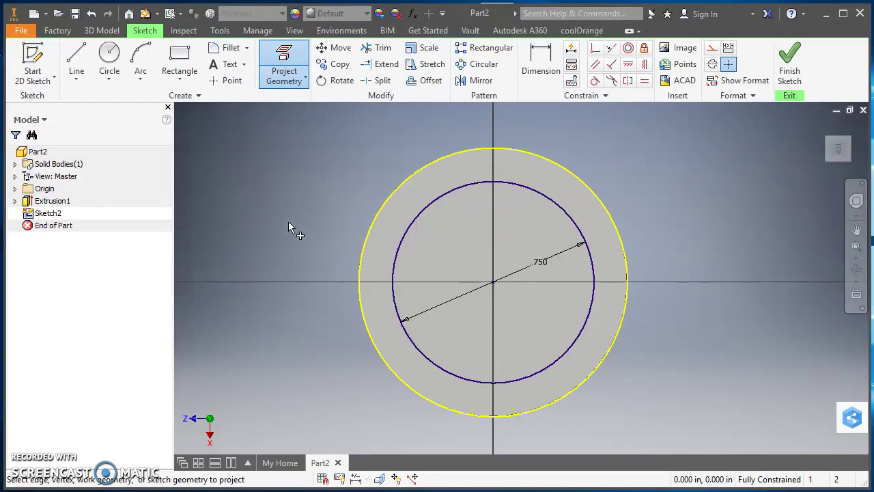
Step: Cut the ring between the 0.75 in circle and the outer edge 1 in down into the cylinder with Extrude
right_click(297, 198)
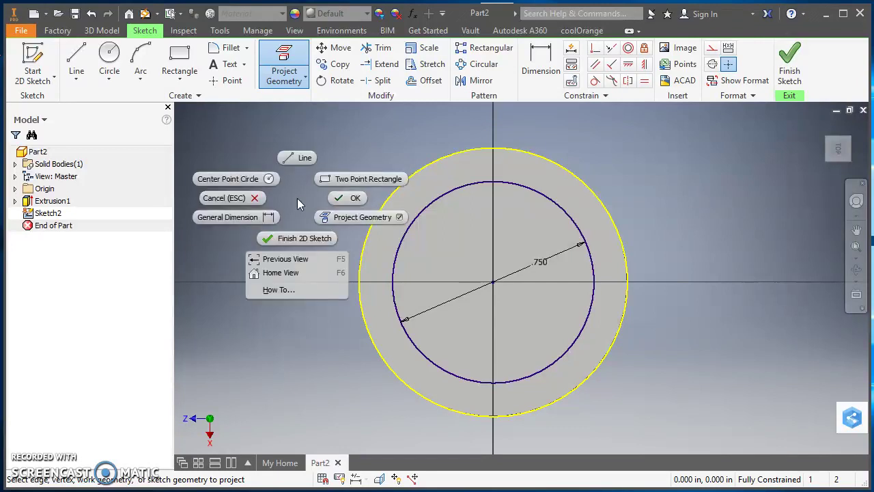
left_click(342, 197)
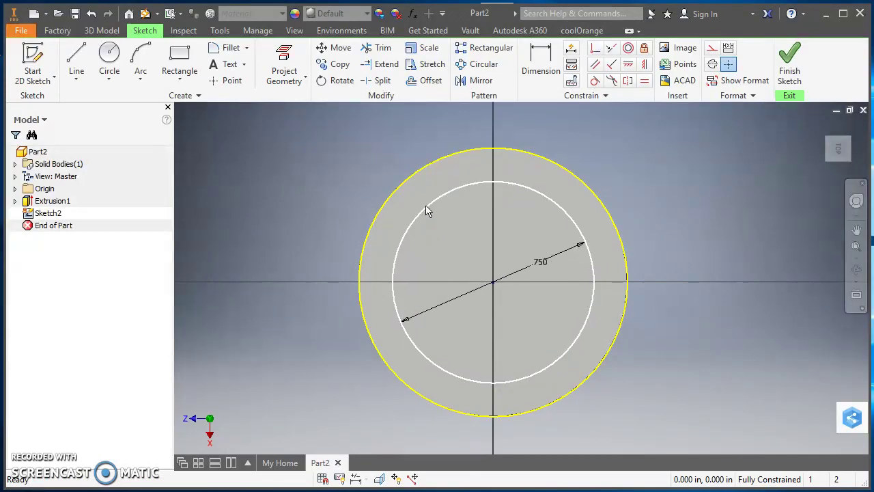
left_click(101, 31)
left_click(79, 60)
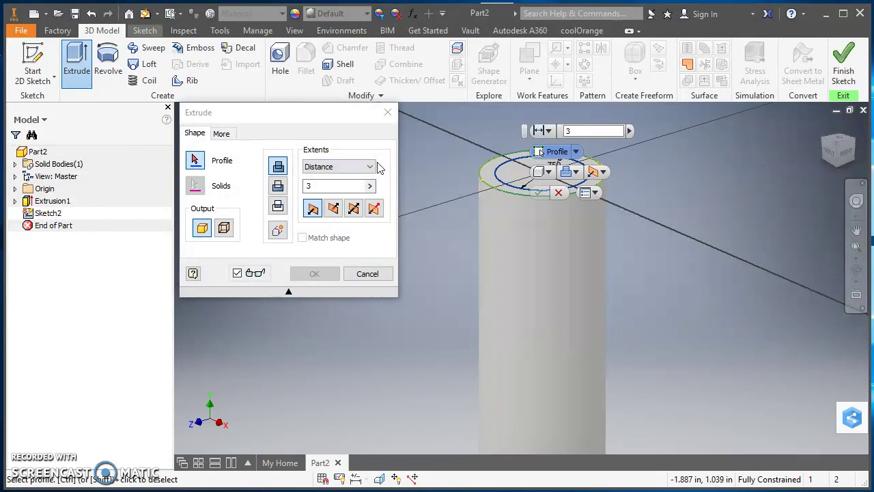
left_click(196, 162)
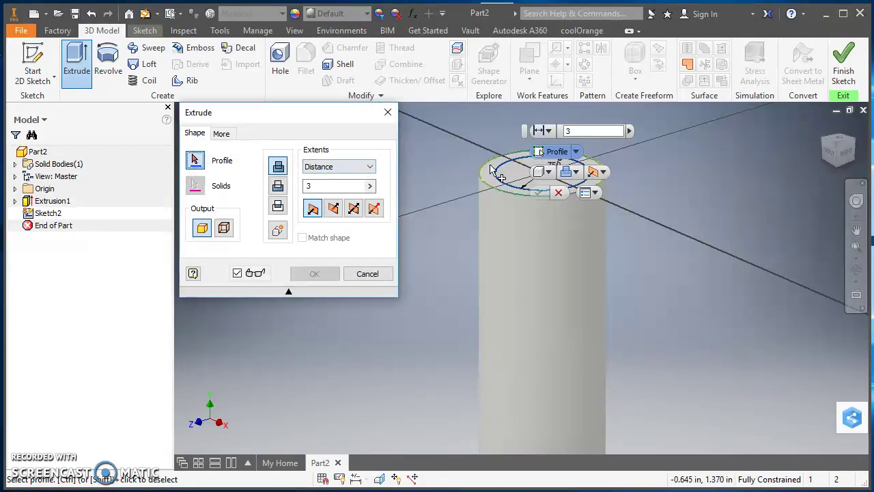
scroll(490, 170, "up", 3)
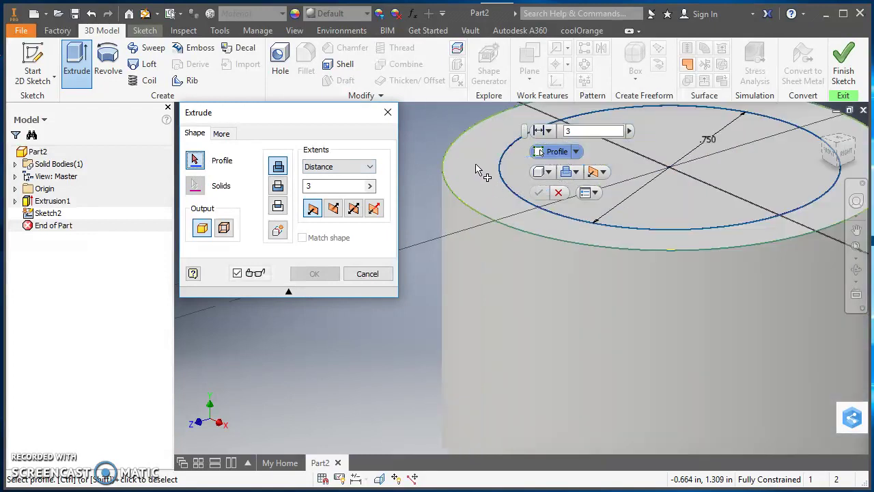
left_click(477, 166)
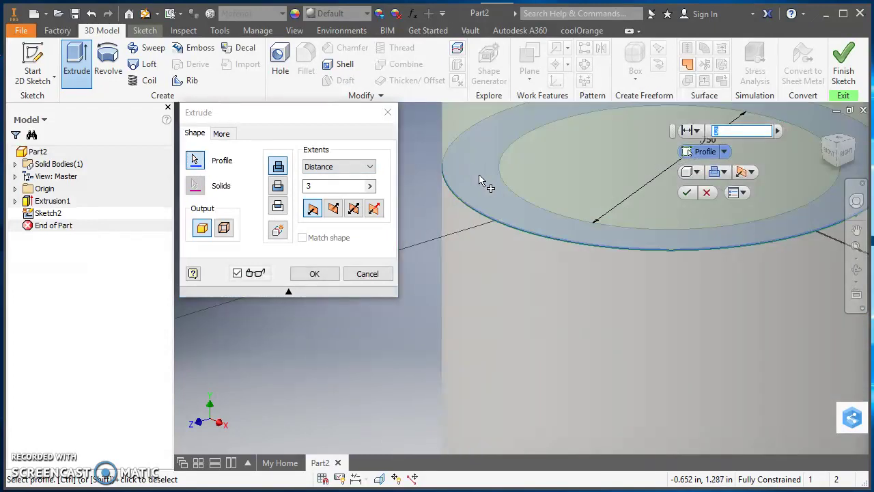
scroll(479, 179, "down", 3)
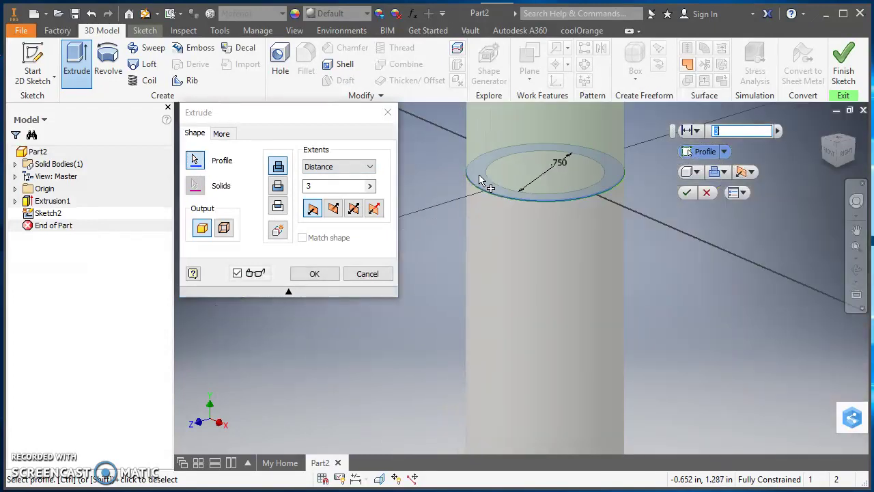
left_click(280, 189)
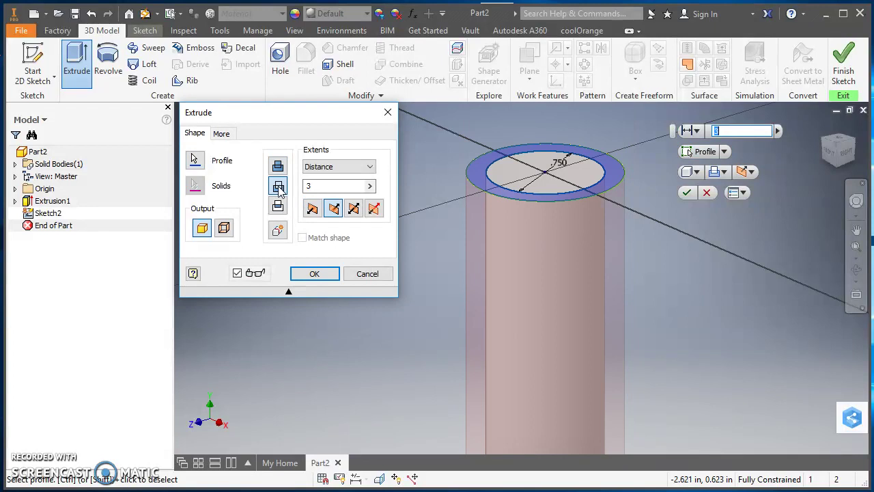
scroll(666, 283, "down", 5)
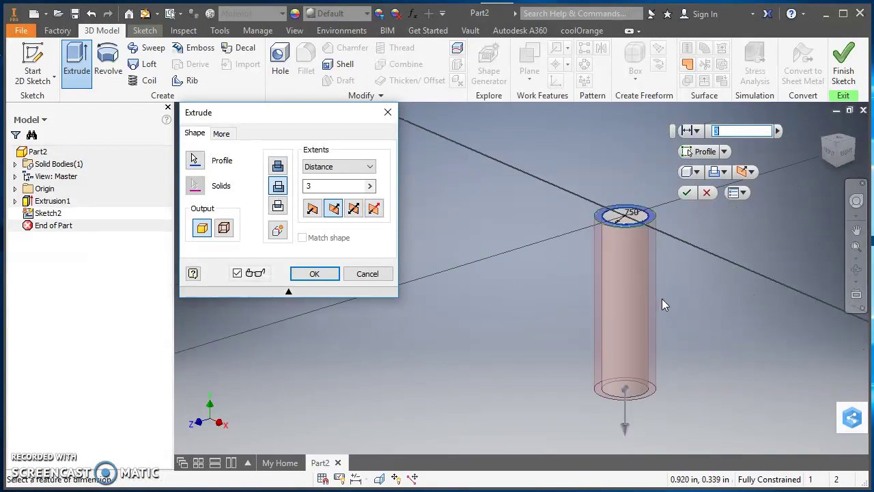
double_click(320, 186)
key("BackSpace")
type("1")
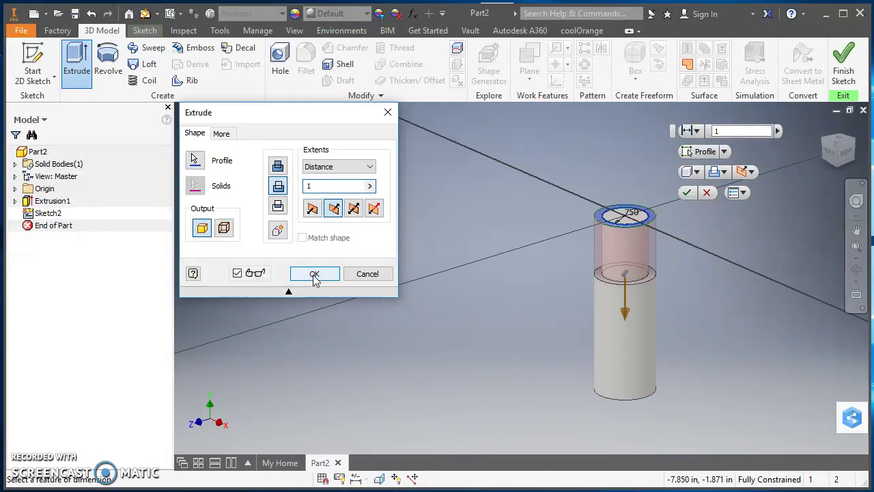
left_click(316, 273)
Step: Start a sketch on the cylinder's bottom face and draw a concentric circle 0.75 in in diameter
scroll(668, 305, "down", 2)
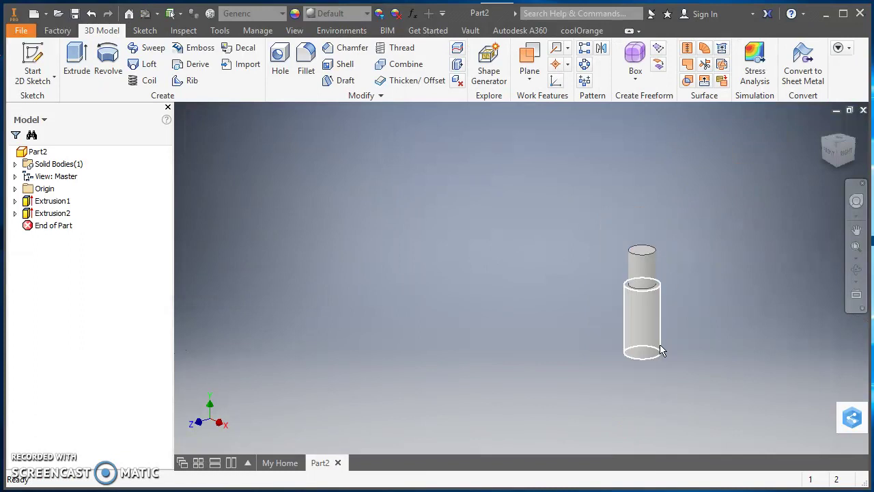
key("F2")
left_click_drag(683, 376, 595, 361)
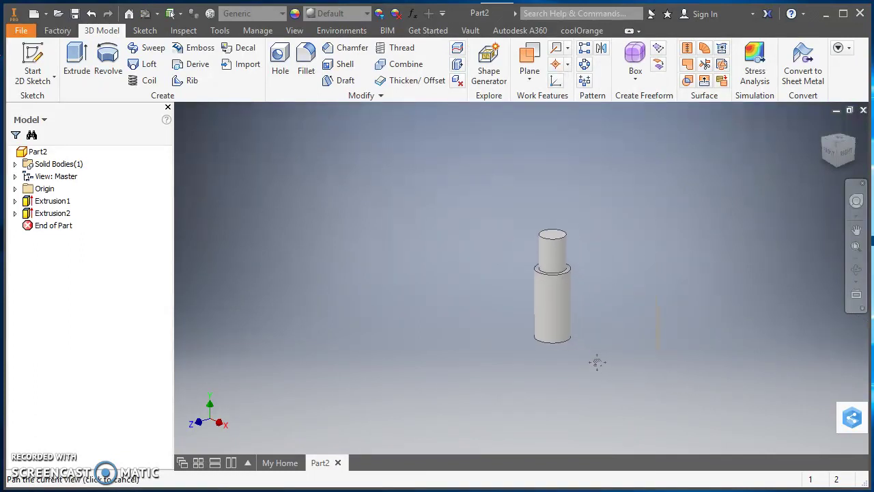
scroll(594, 360, "up", 3)
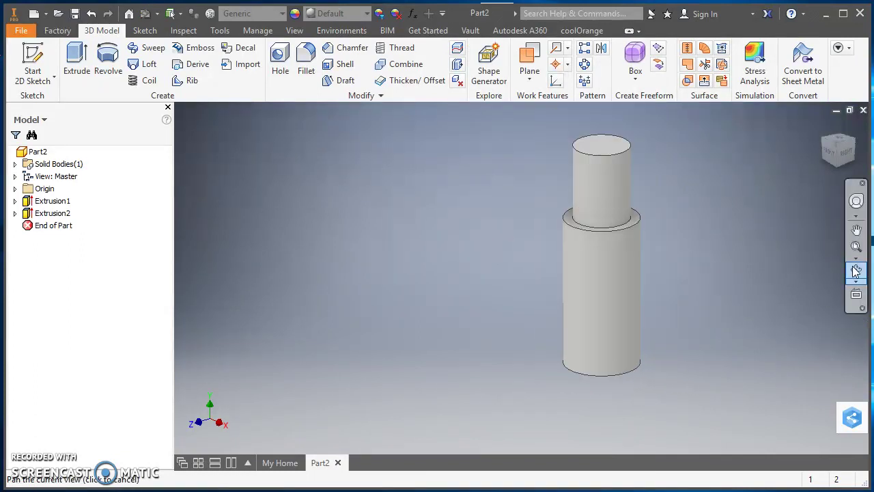
key("F2")
left_click(857, 271)
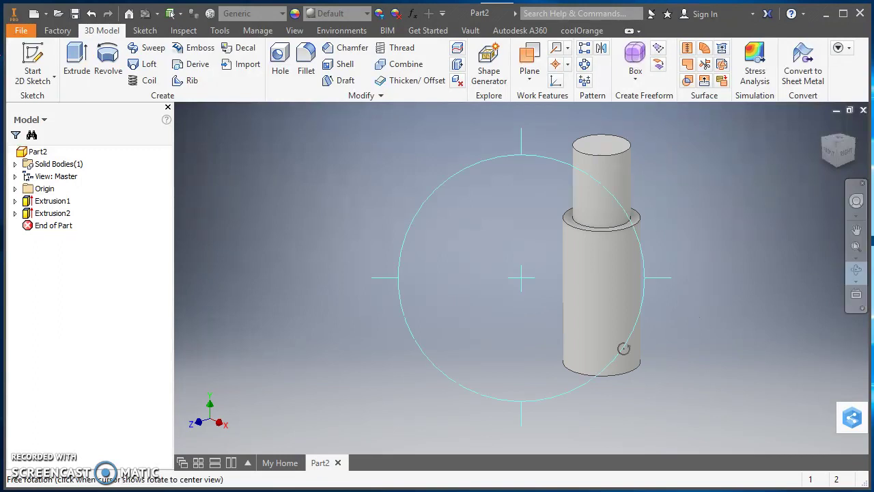
left_click_drag(613, 377, 581, 328)
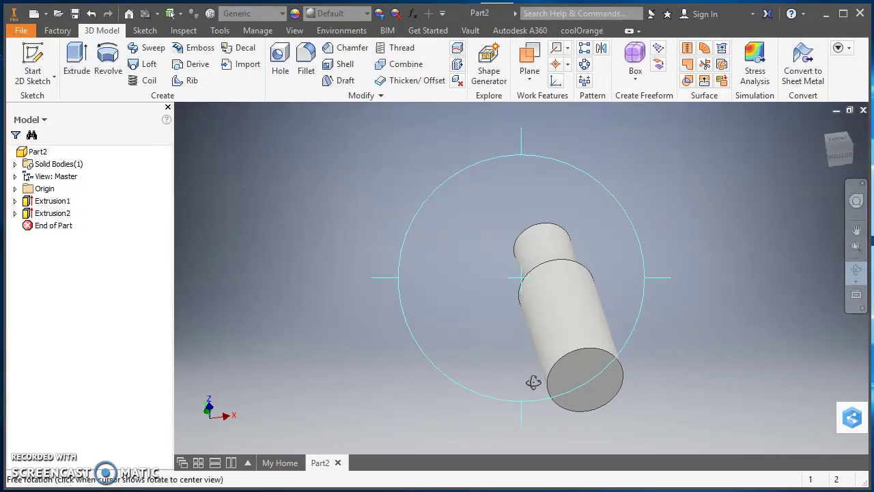
key("Escape")
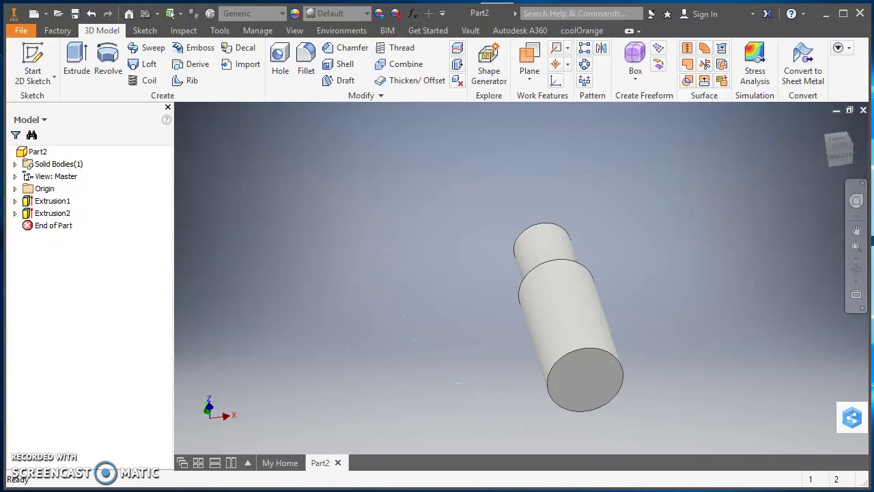
left_click(37, 55)
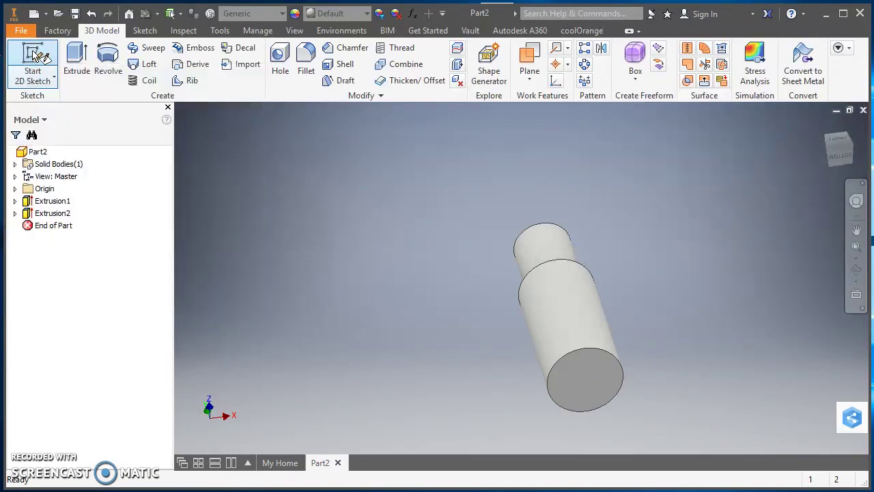
left_click(586, 380)
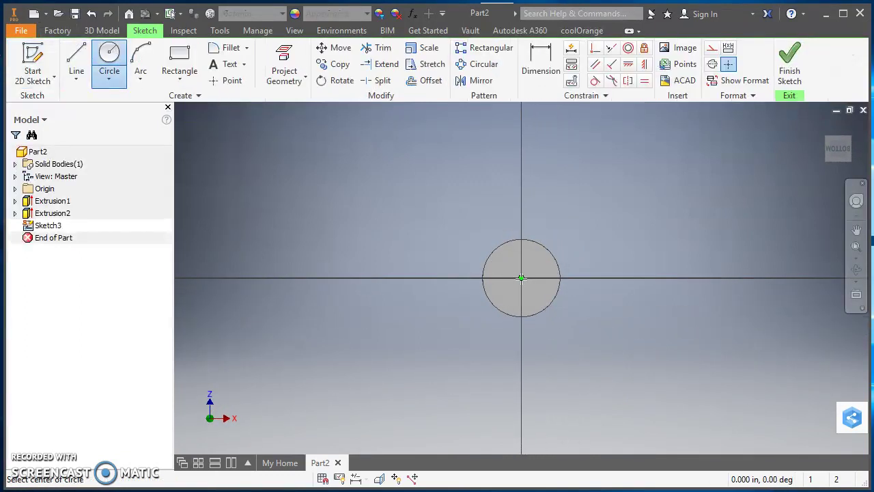
left_click(521, 278)
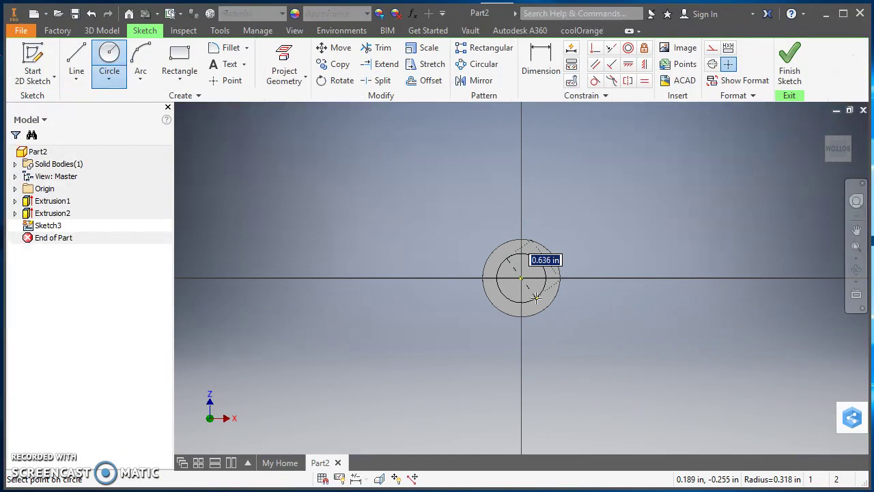
type(".75")
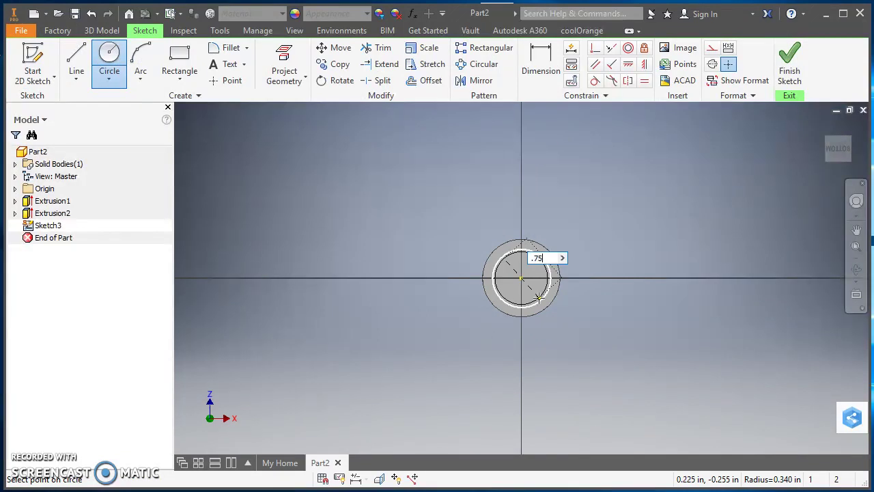
key("Return")
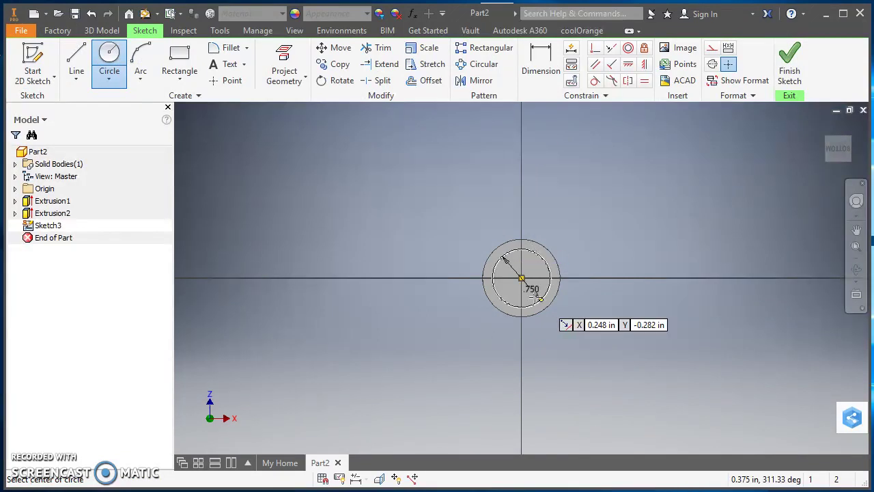
scroll(539, 297, "up", 2)
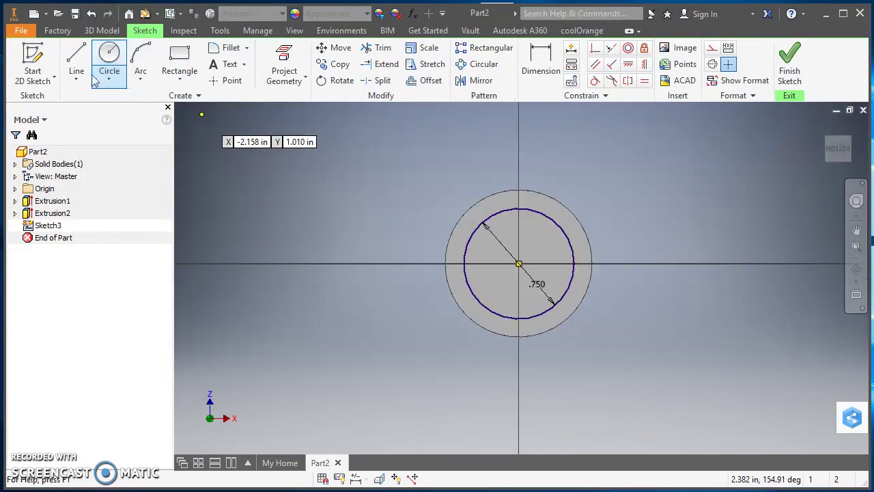
Step: Cut the bottom-face circle 1.25 in into the cylinder with Extrude to form a blind bore
left_click(101, 31)
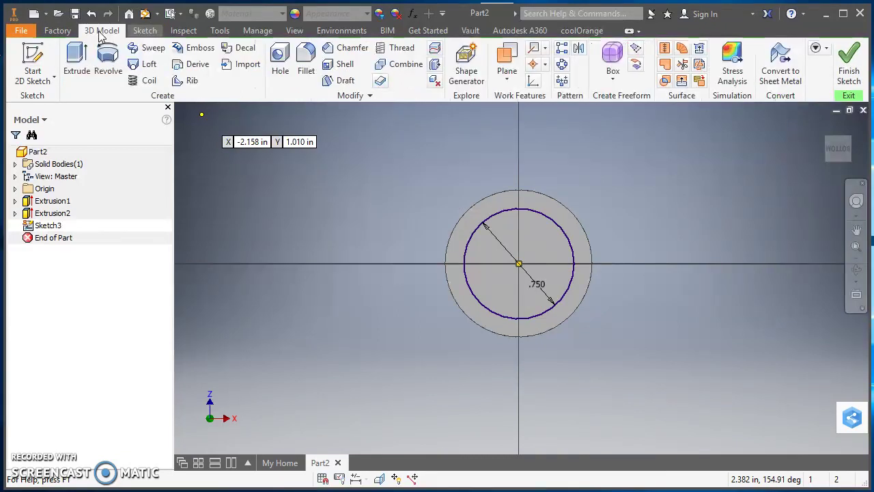
left_click(76, 60)
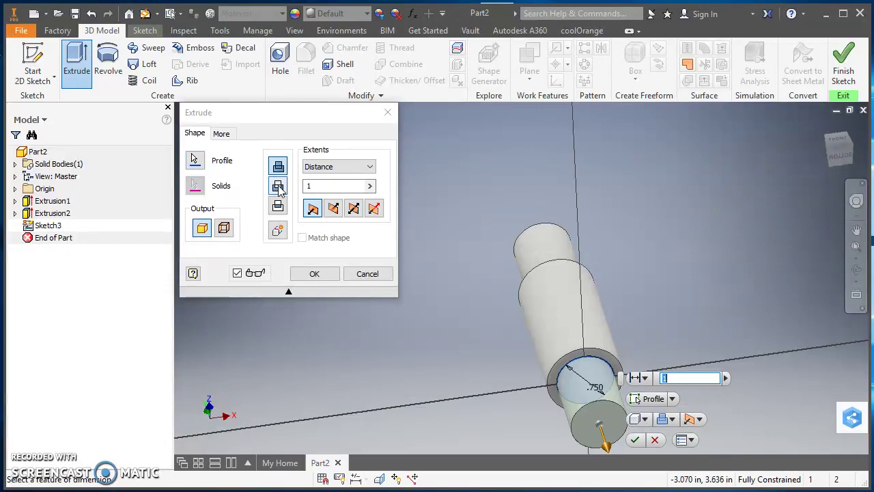
left_click(278, 188)
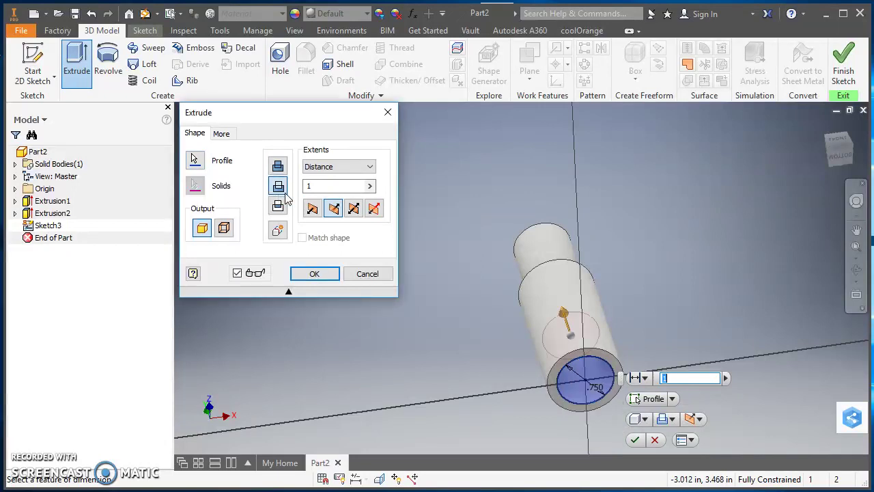
double_click(319, 186)
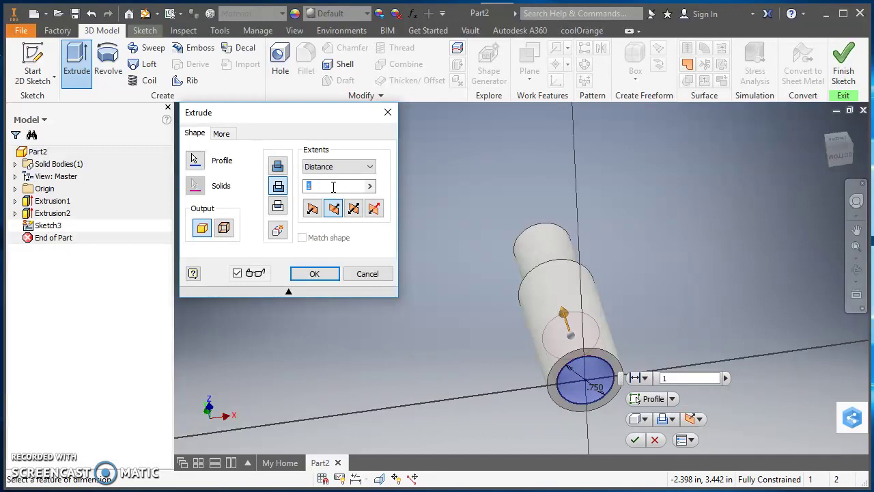
type("1.25")
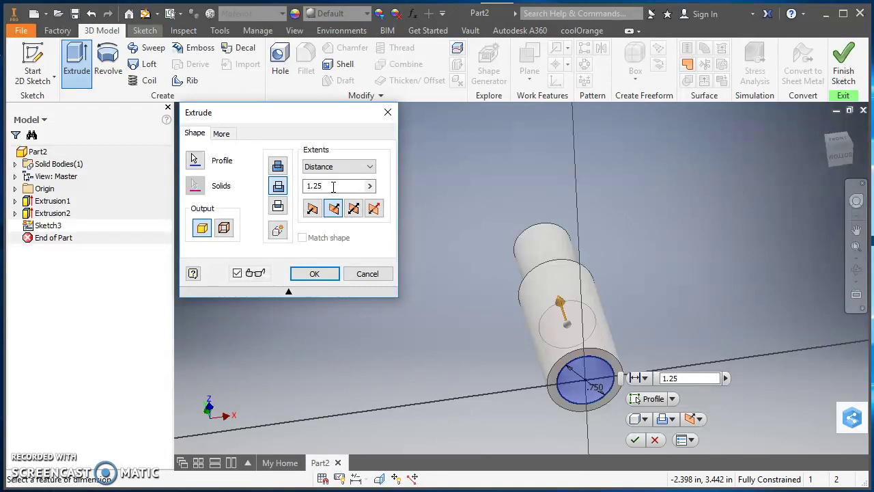
left_click(314, 274)
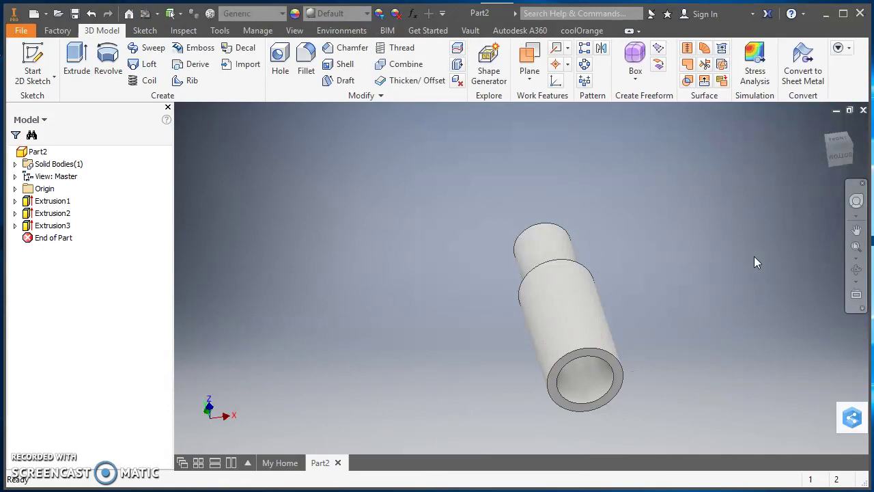
Step: Return to an isometric view of the part and save it on the Desktop as SATC CYL
left_click(823, 126)
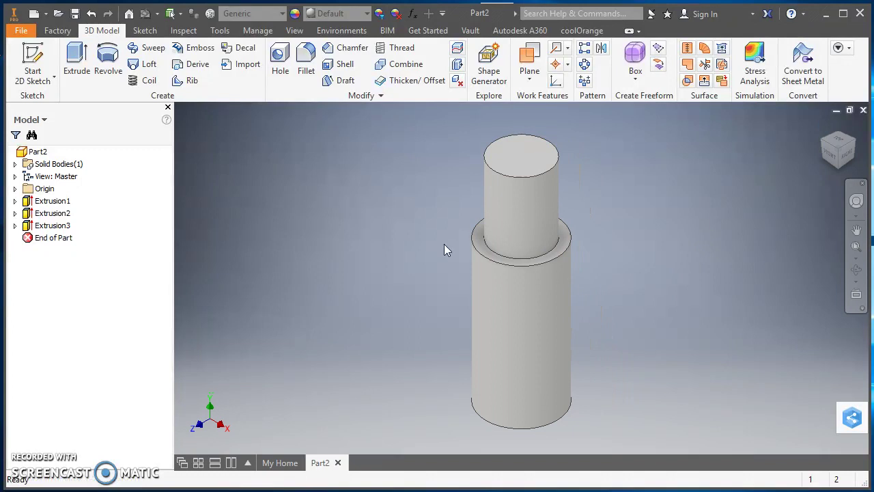
left_click(75, 14)
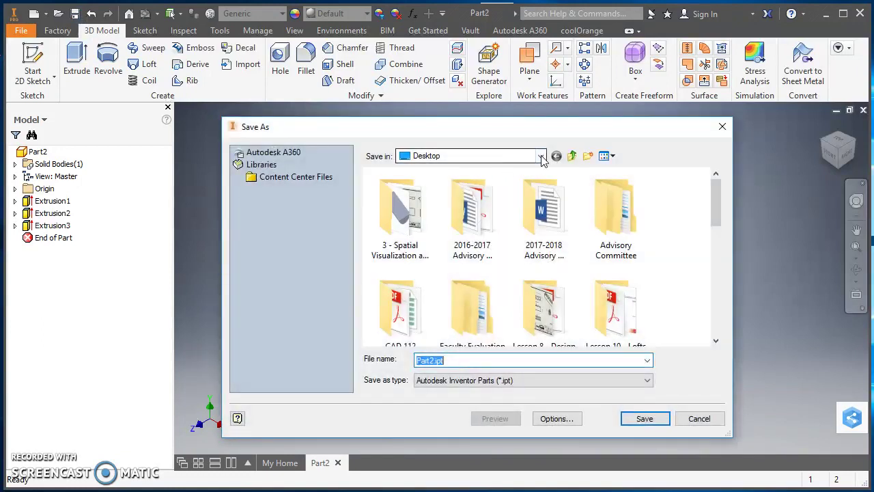
left_click(543, 158)
left_click(436, 224)
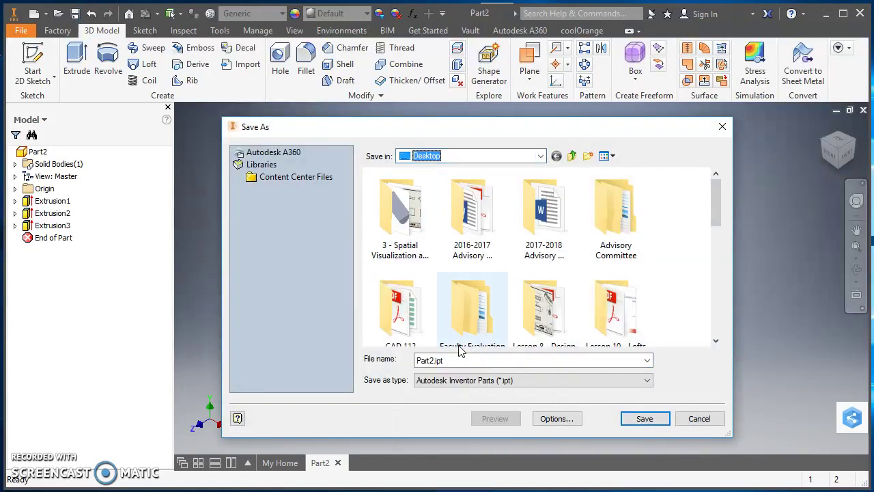
double_click(460, 360)
type("SATC")
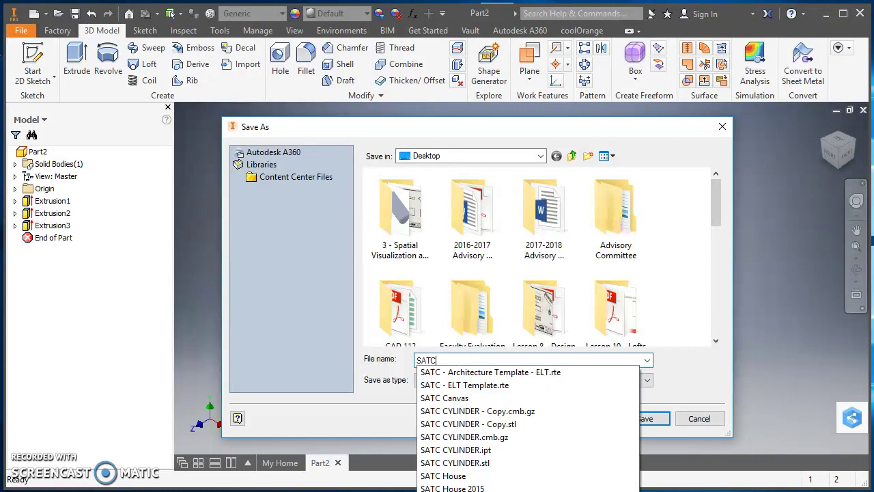
type(" CYL")
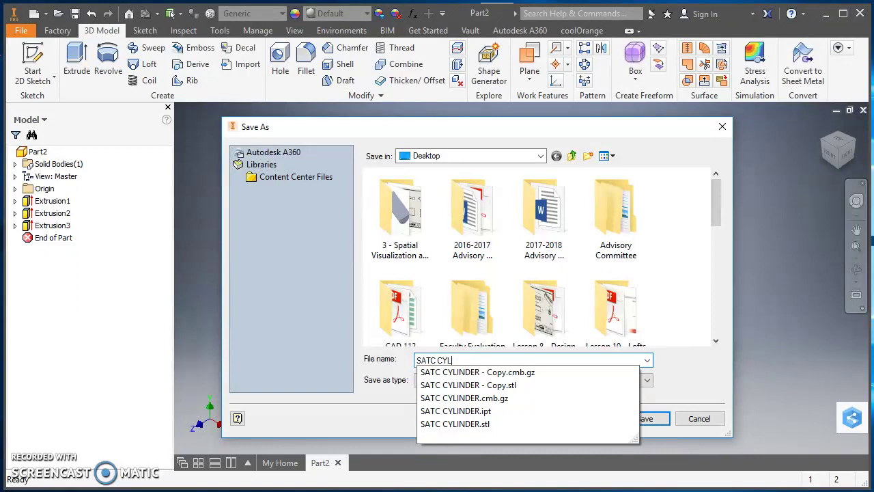
key("Return")
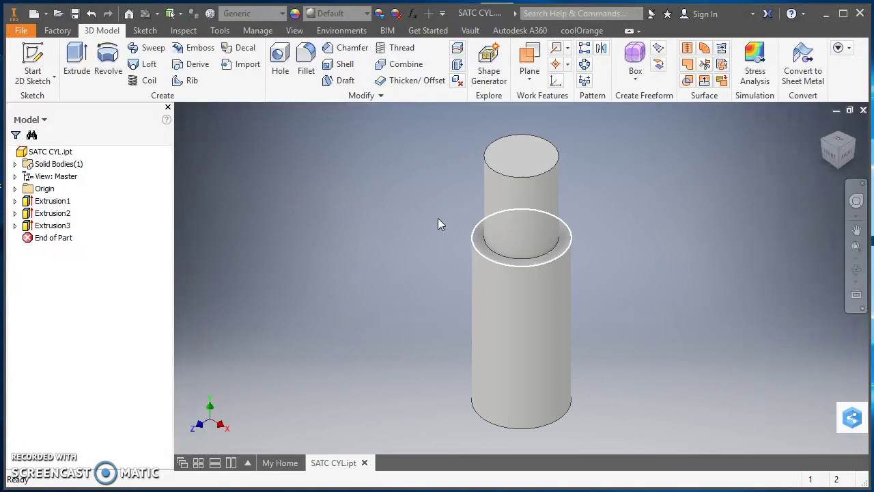
Step: Add a full-length right-hand 3/4-10 UNC class 2A thread to the outer face of the stepped top
left_click(398, 52)
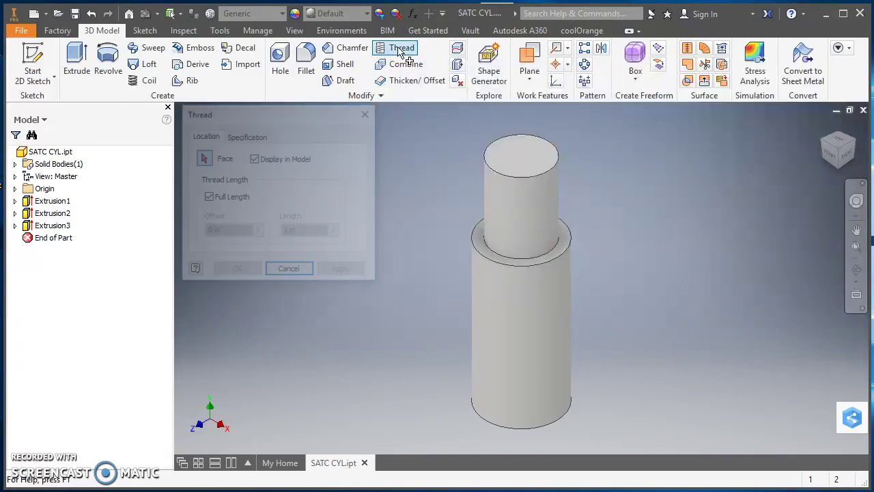
left_click(518, 199)
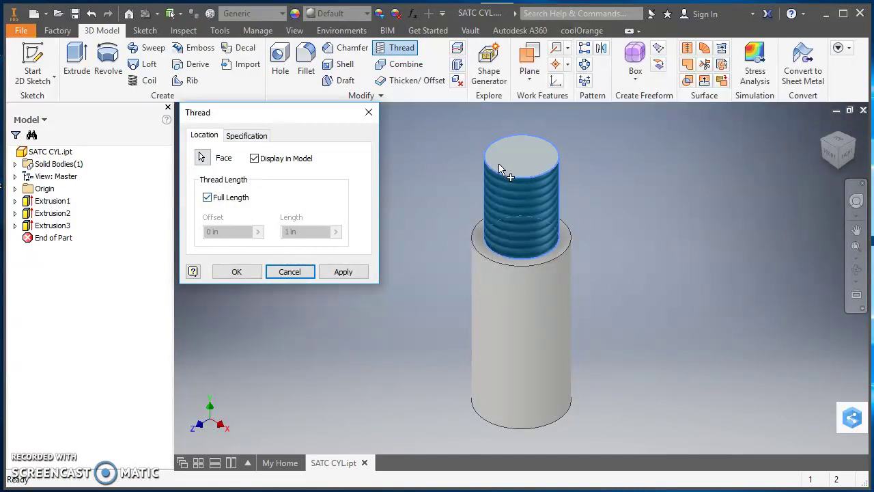
left_click(235, 139)
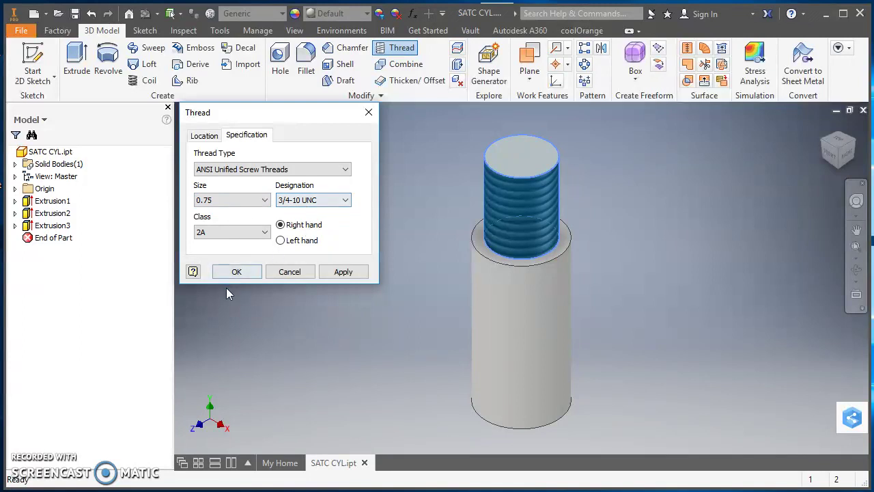
left_click(237, 272)
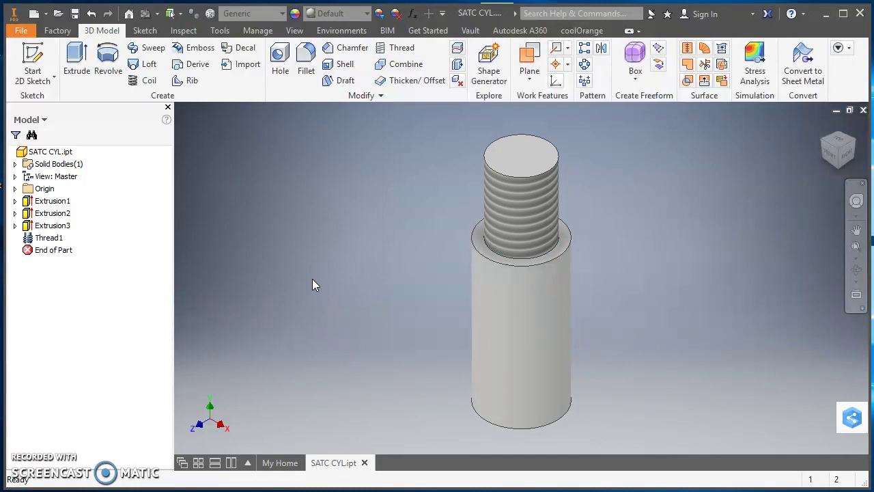
Step: Add a full-length right-hand 3/4-10 UNC class 2B thread inside the bottom bore and return to the home view
left_click(399, 49)
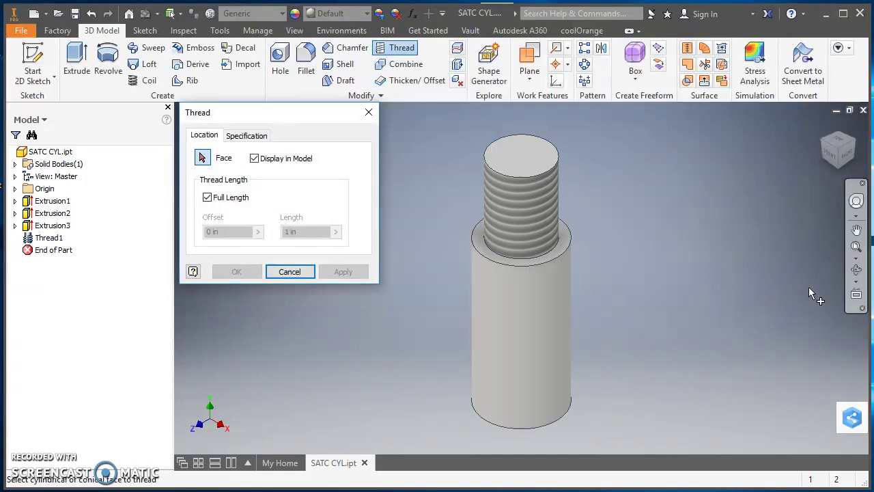
left_click(857, 271)
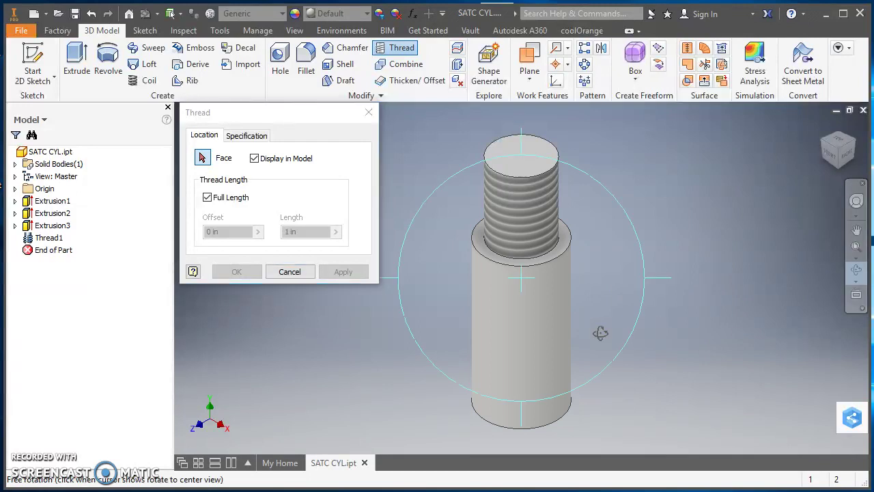
left_click_drag(505, 360, 507, 299)
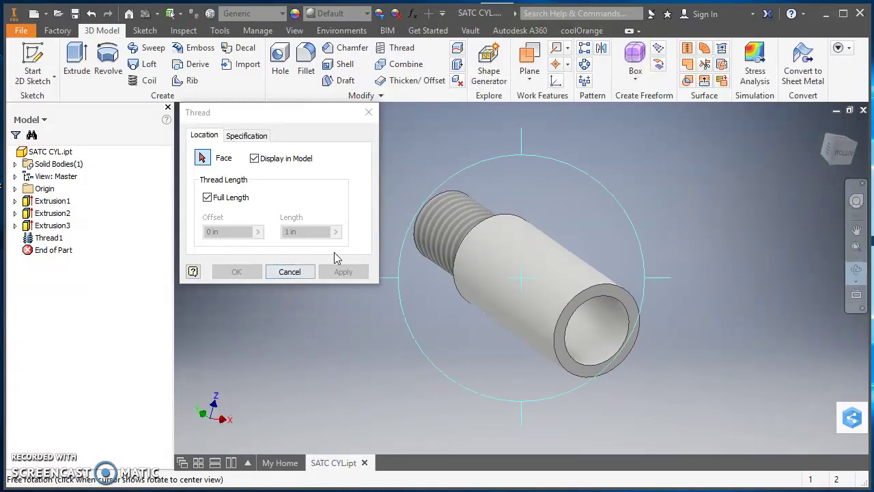
key("Escape")
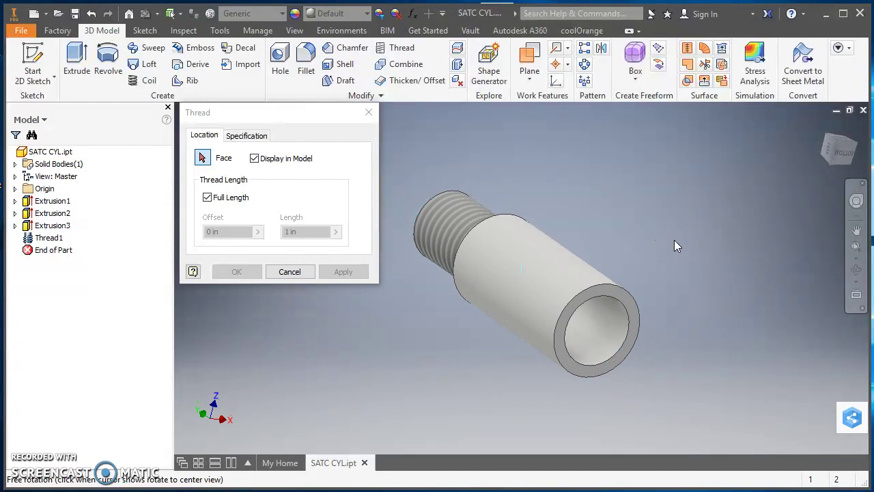
left_click(204, 159)
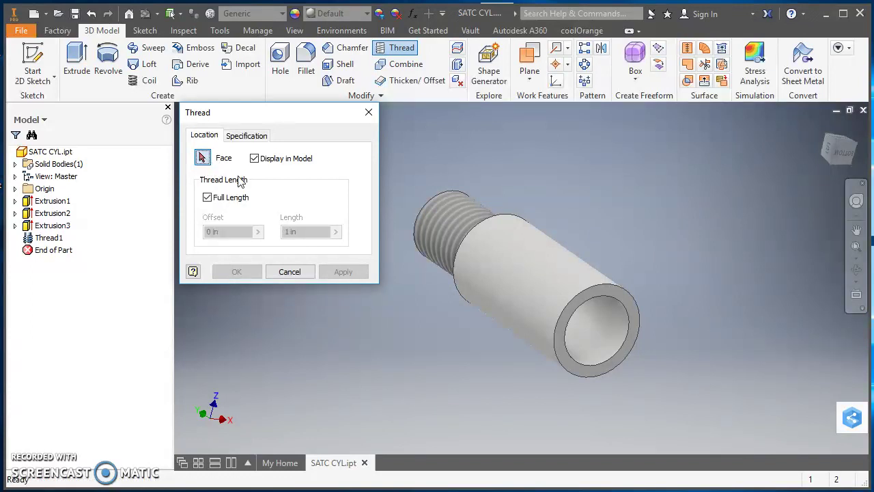
left_click(594, 332)
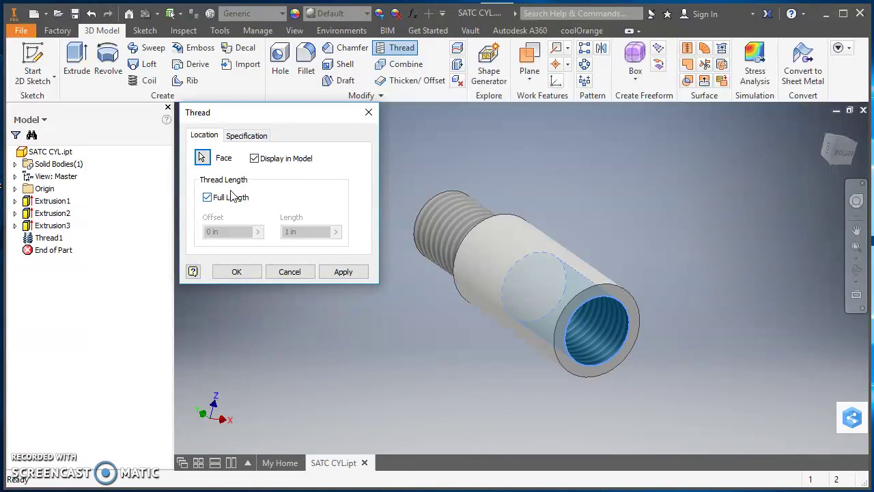
left_click(246, 135)
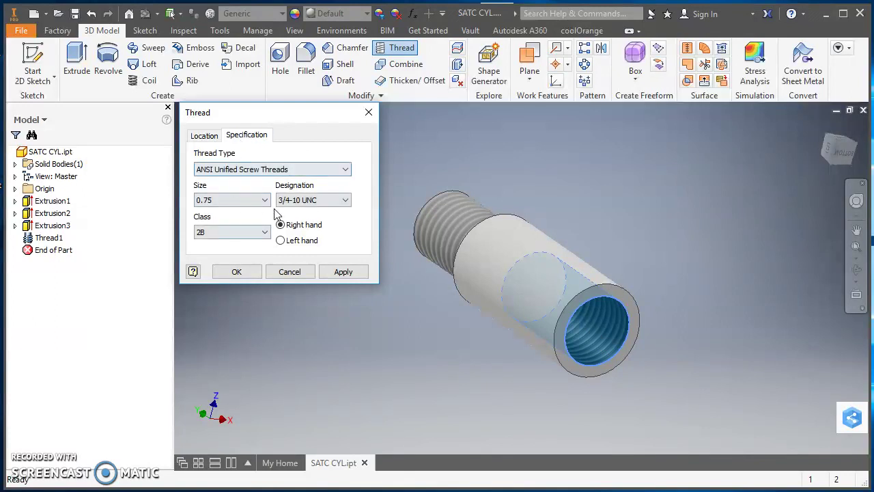
left_click(235, 272)
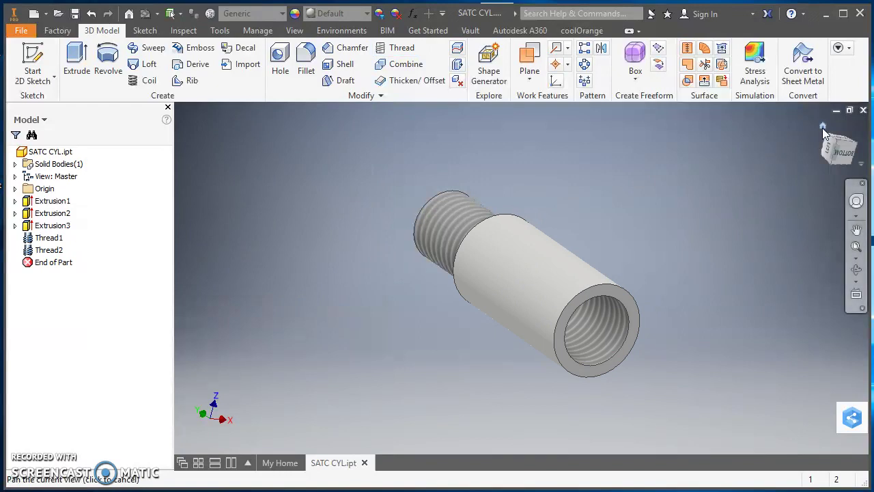
left_click(822, 126)
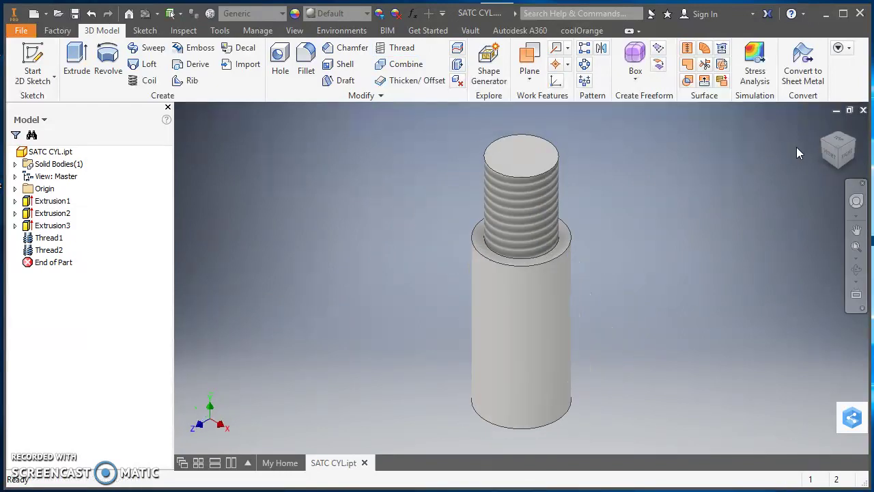